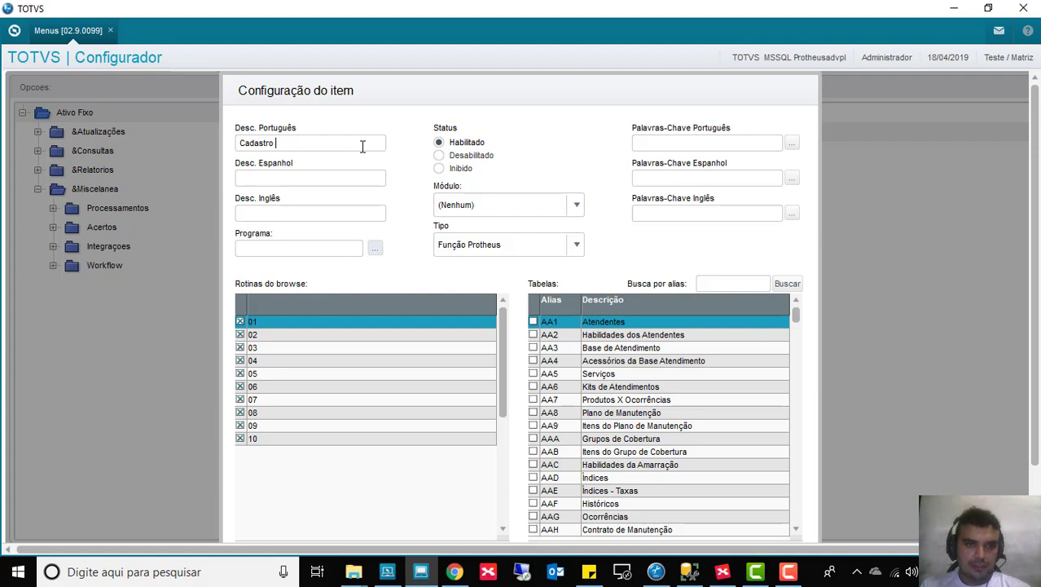
Step: Describe the item as 'Cadastro EstudoAdvpl' in all languages and assign it to the Ativo Fixo module
type("Estudo")
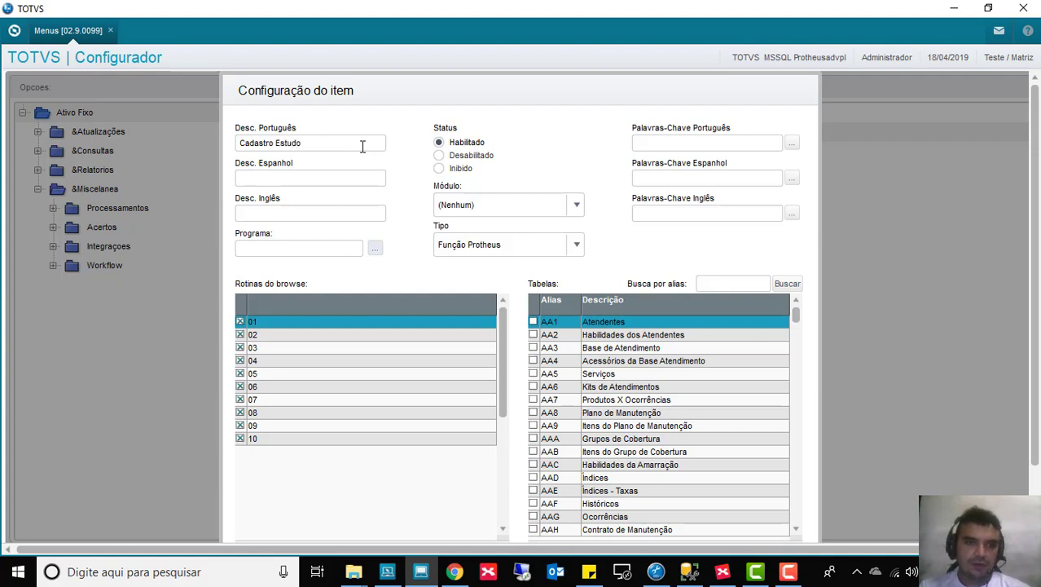
type("Advpl")
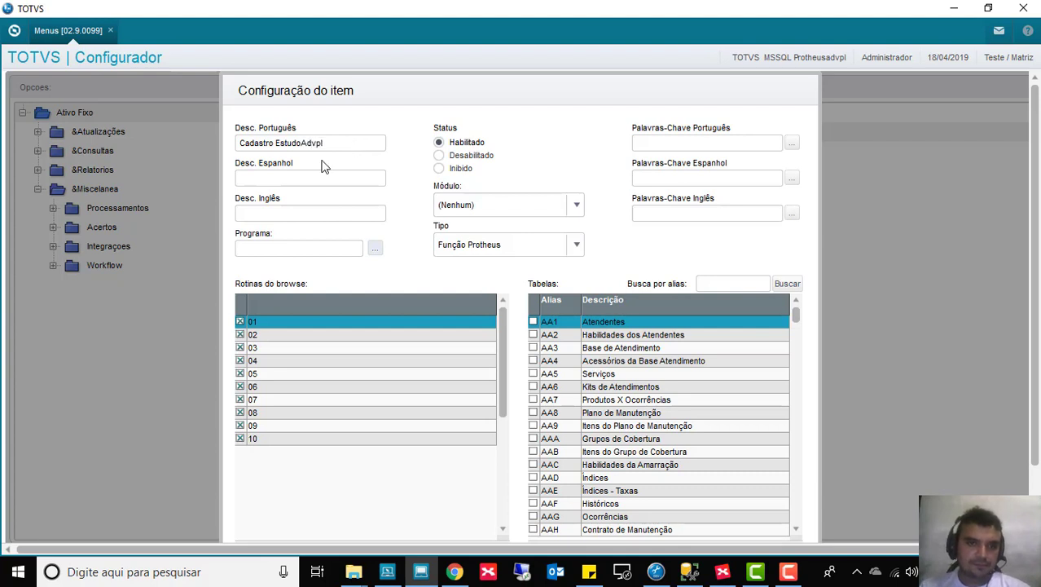
left_click(276, 181)
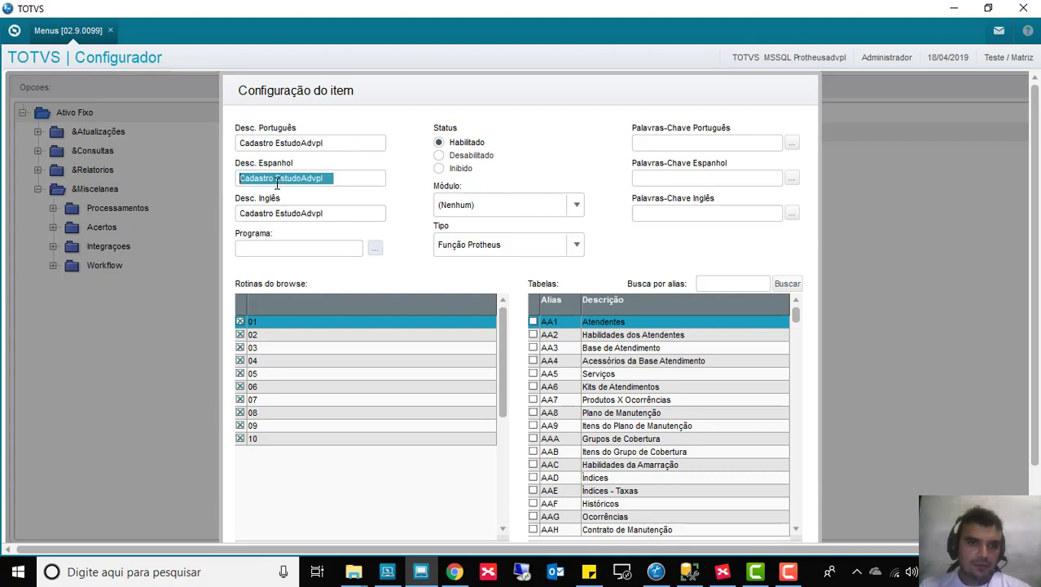
left_click(482, 204)
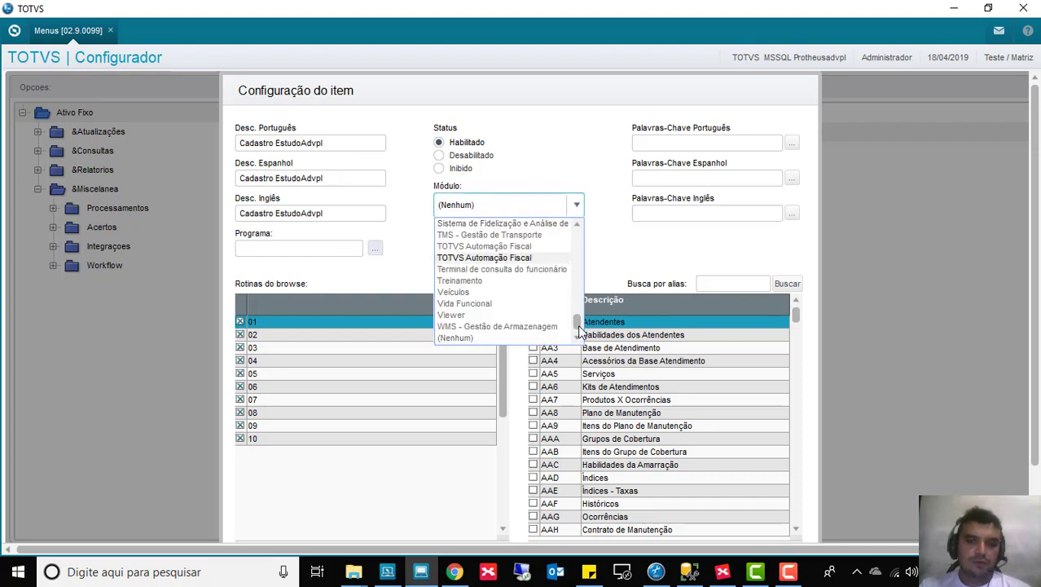
scroll(579, 299, "up", 2)
scroll(578, 299, "up", 5)
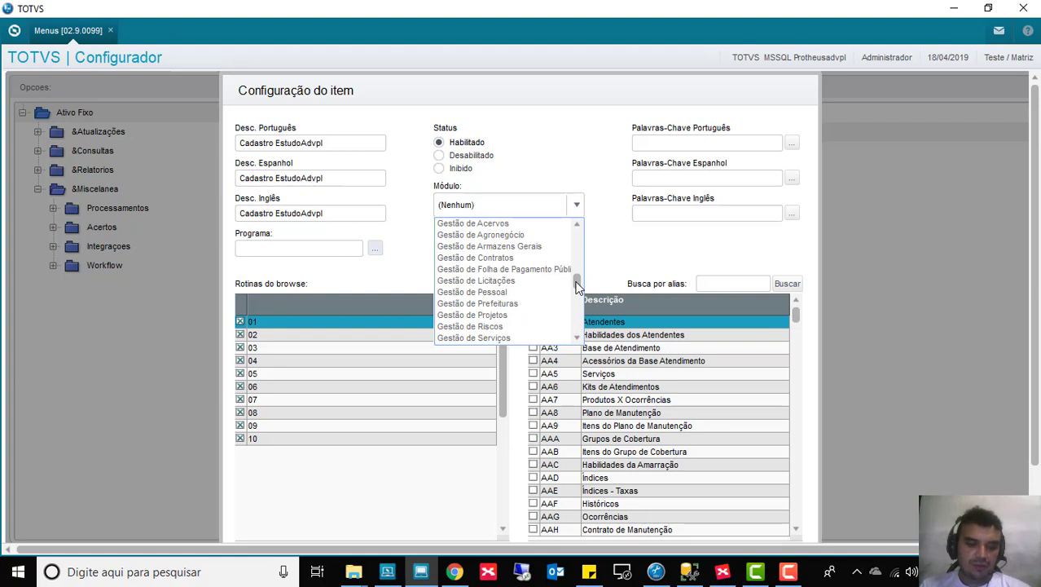
scroll(578, 289, "up", 5)
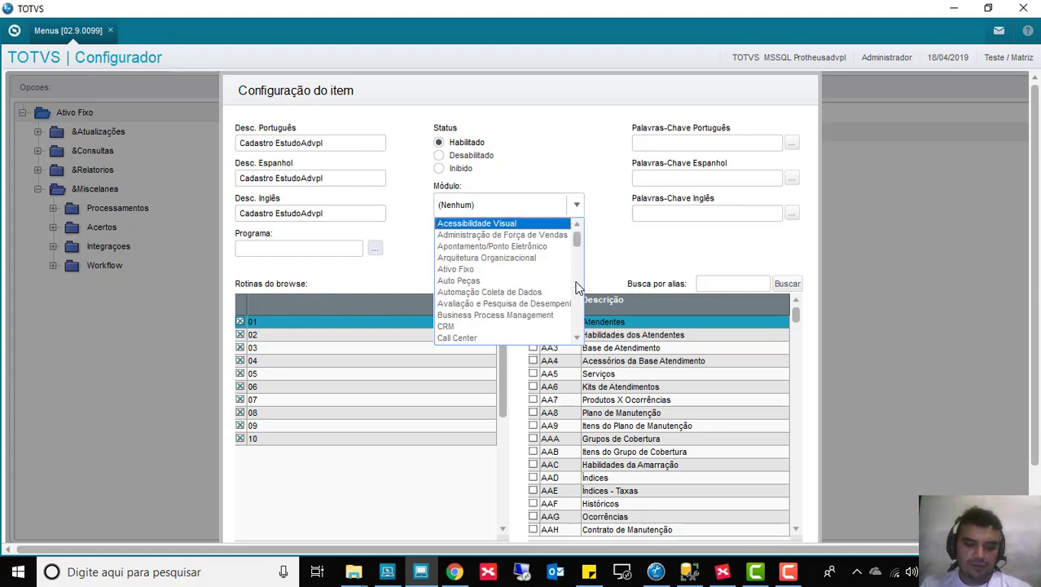
left_click(460, 272)
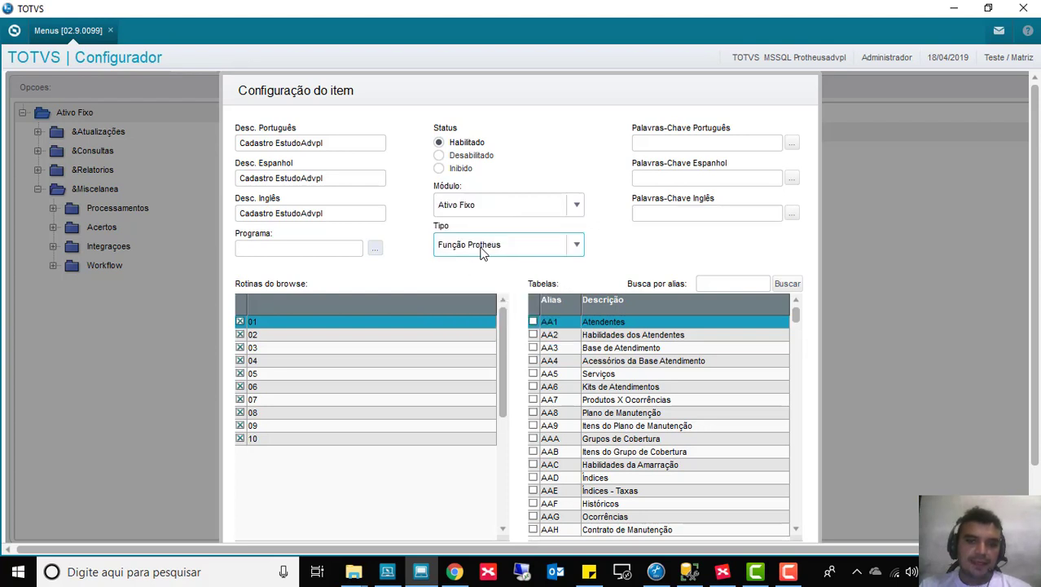
Step: Make the item a Função de Usuário and bring up CadastroEST.prw in Developer Studio
left_click(481, 251)
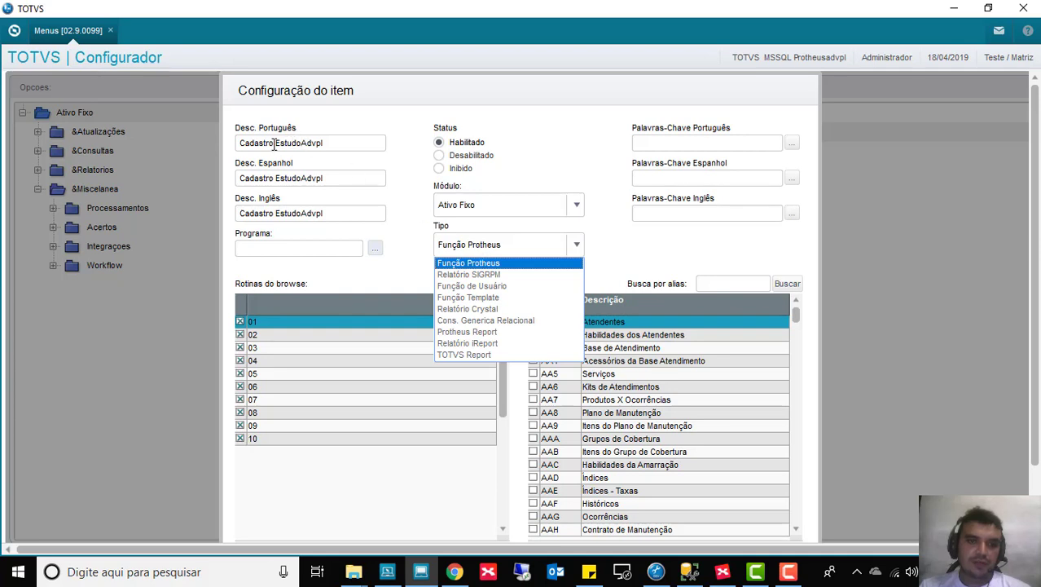
left_click(497, 287)
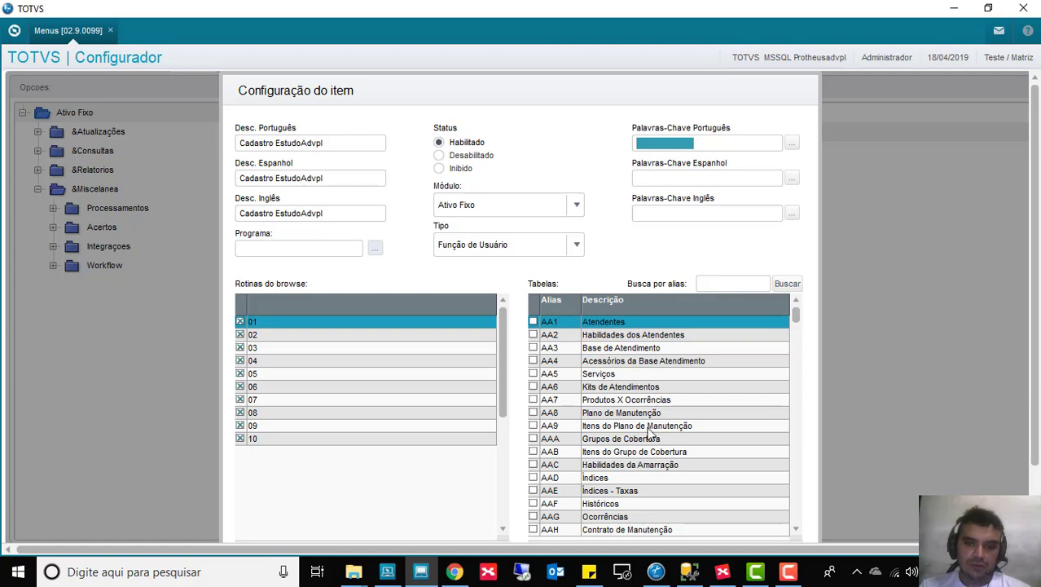
left_click(656, 571)
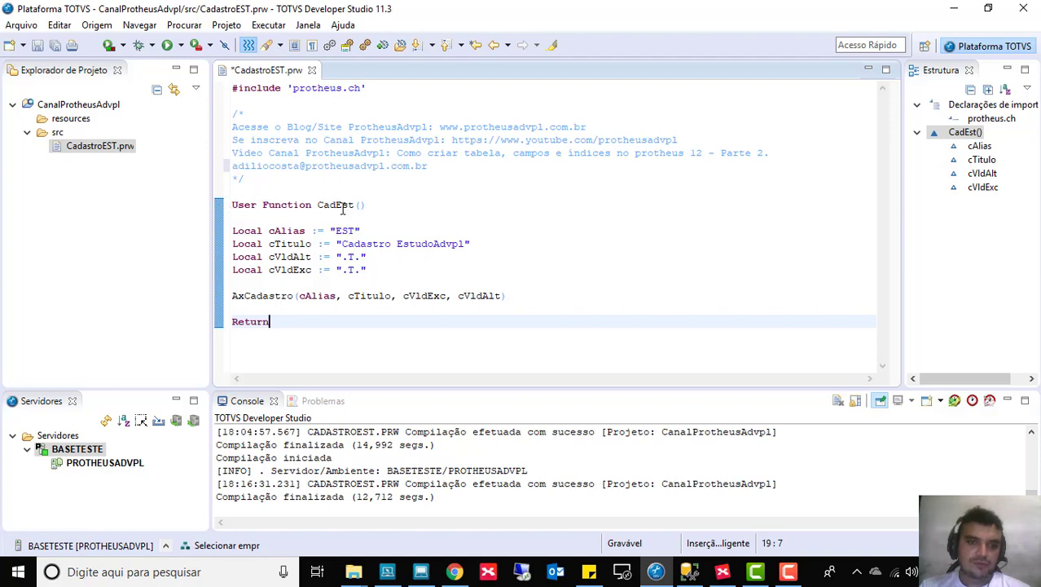
Step: Copy the user function name CadEst from the source and return to the SmartClient menu item form
left_click_drag(318, 204, 356, 204)
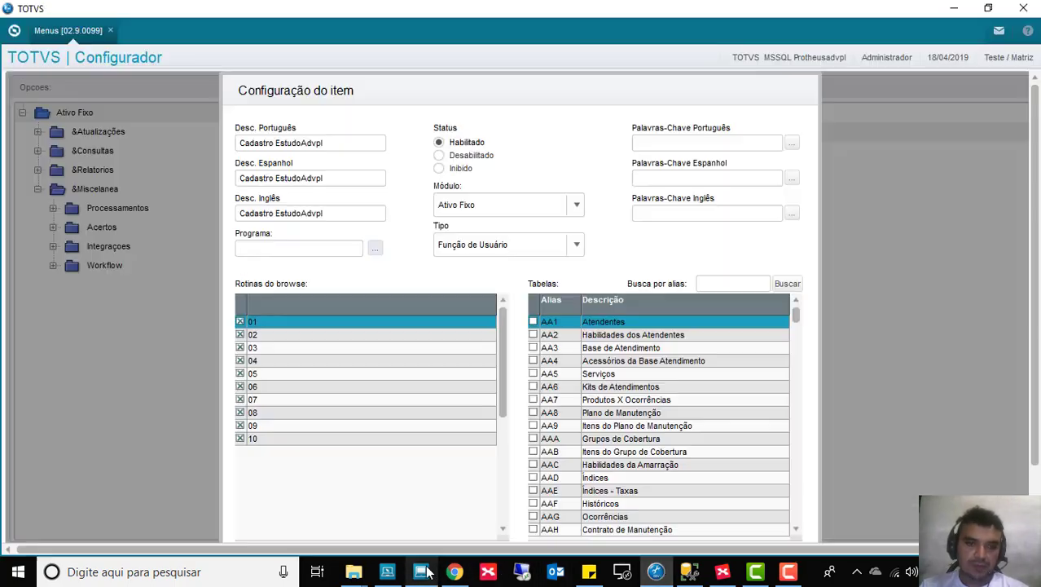
left_click(421, 571)
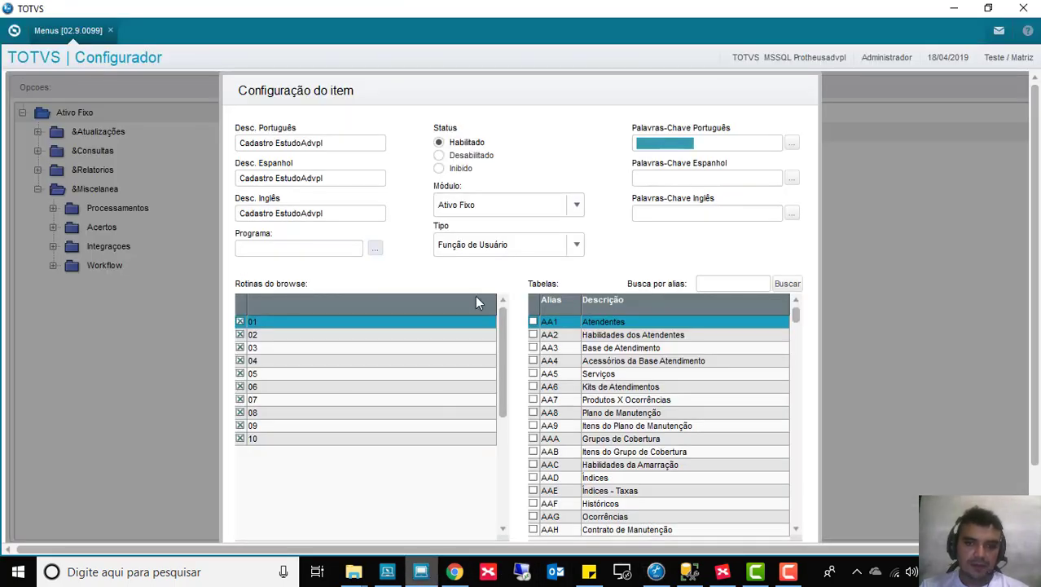
Step: Paste CADEST as the item's program, confirm it, and expand &Atualizações to check the new item
left_click(297, 247)
type("CADEST")
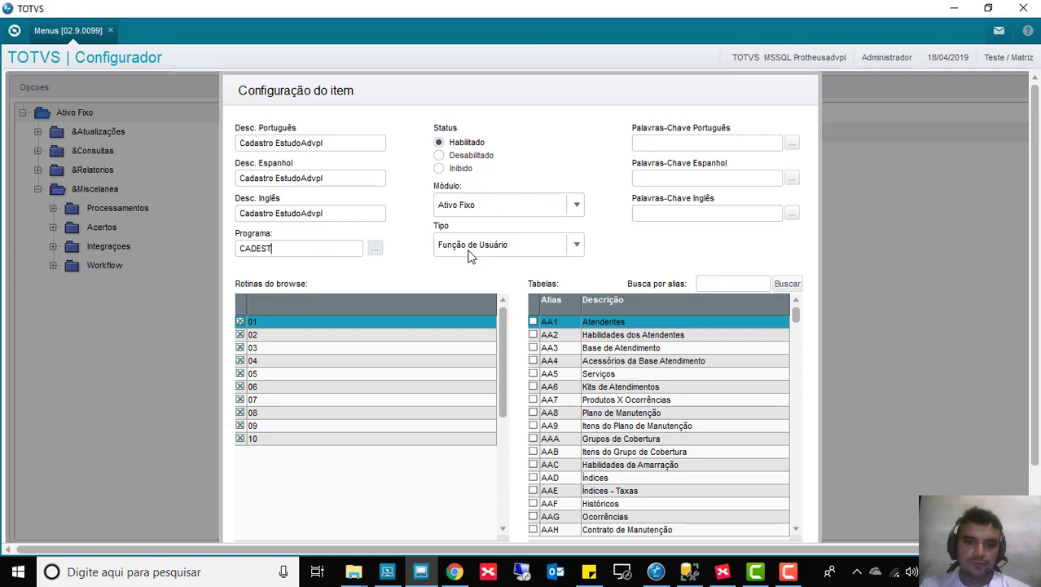
scroll(1039, 301, "down", 1)
left_click(795, 514)
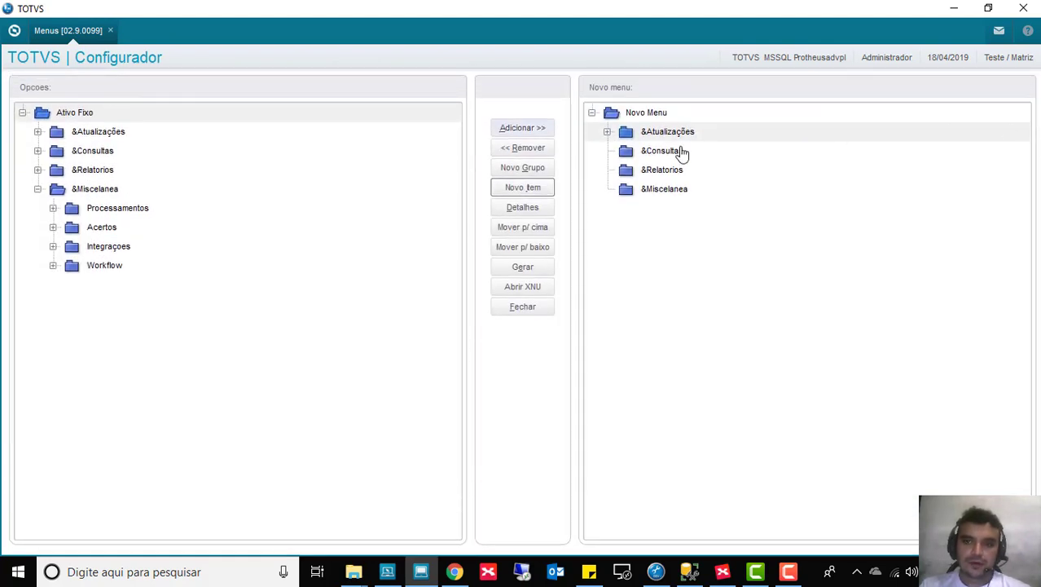
left_click(608, 132)
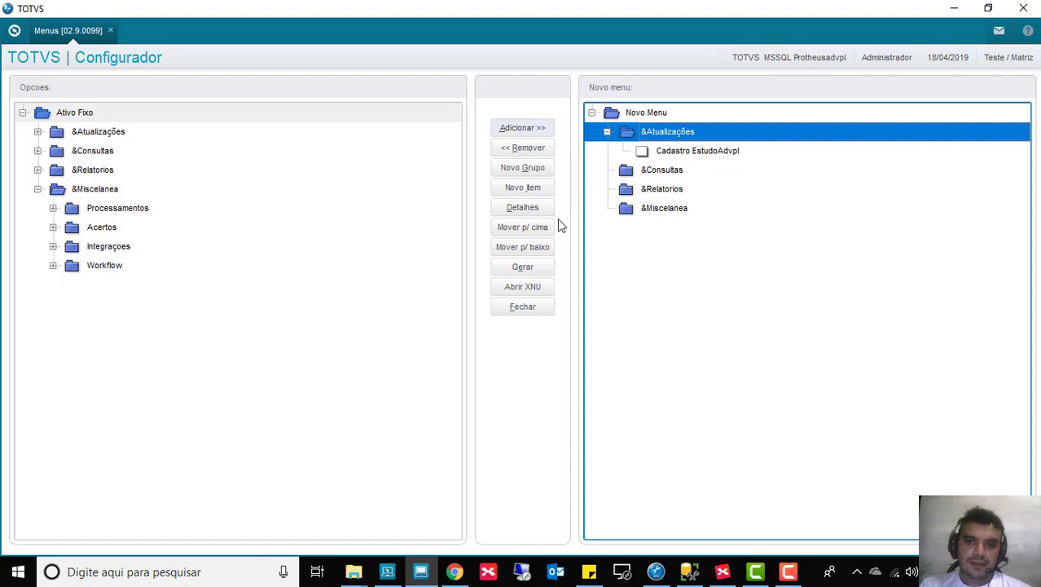
Step: Generate the ESTUDOADVPL menu file, then close and finish menu maintenance
left_click(525, 270)
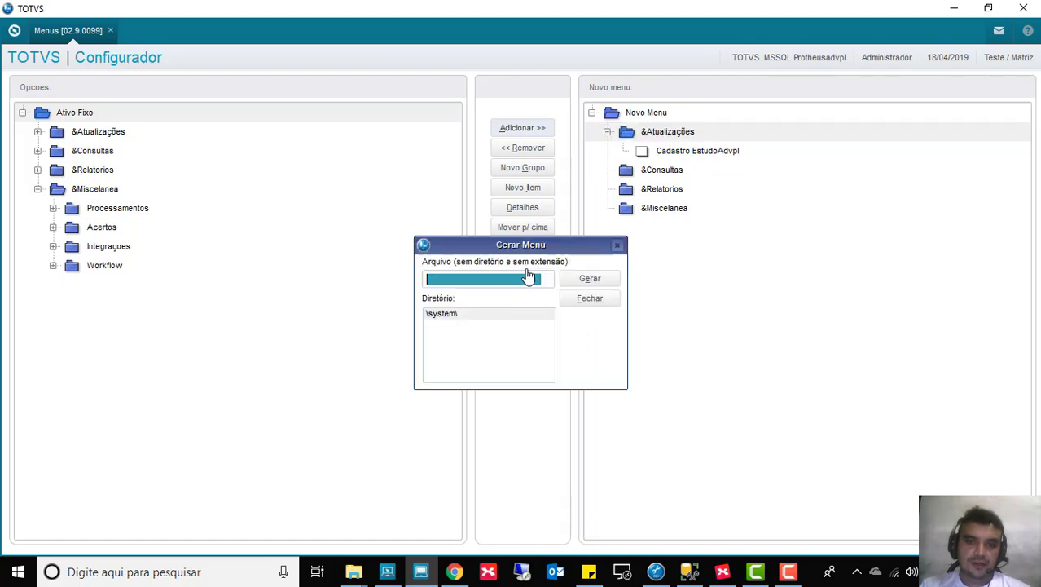
type("E")
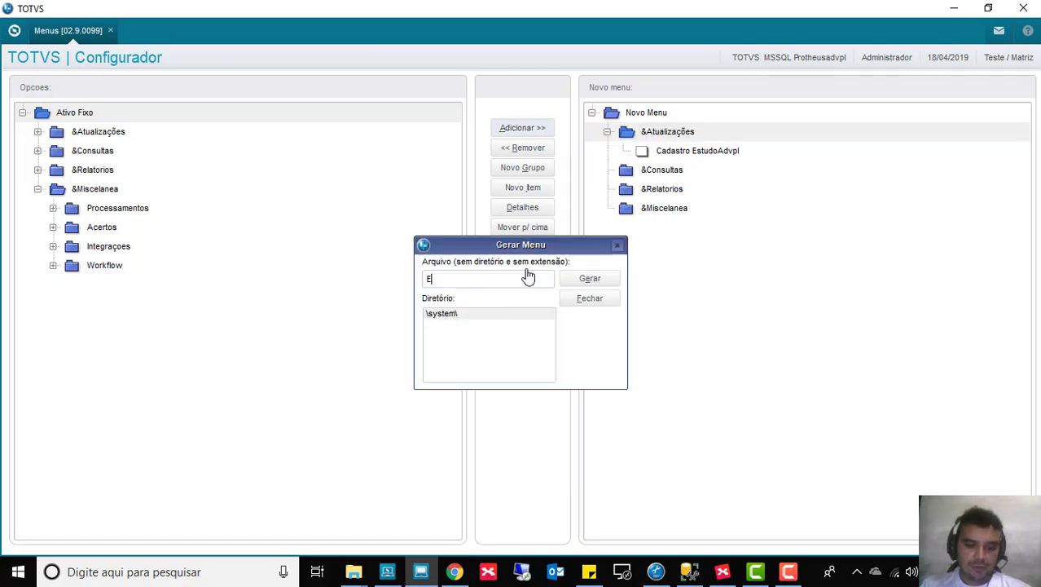
type("STUDOADVPL")
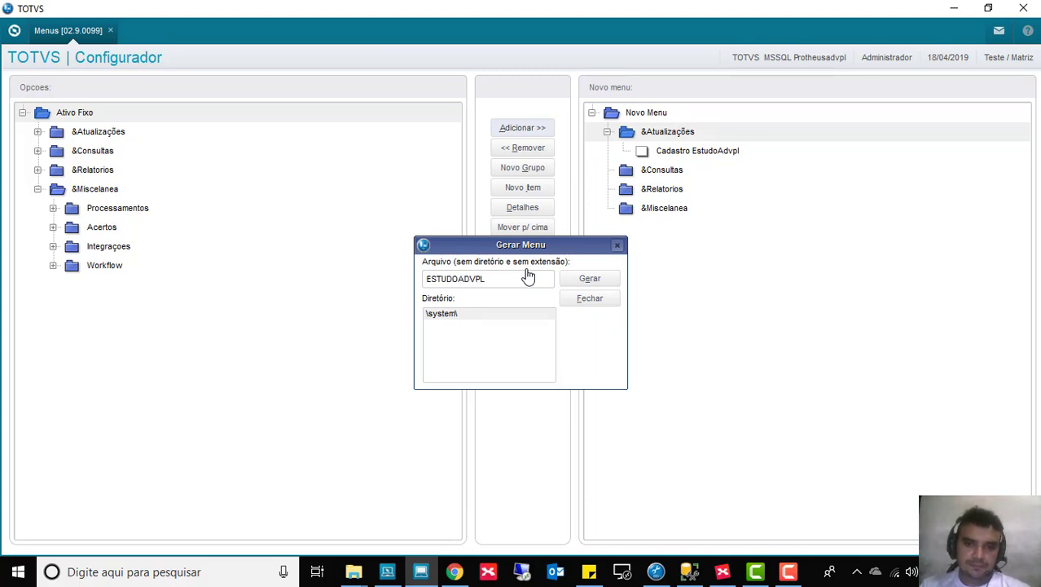
left_click(578, 281)
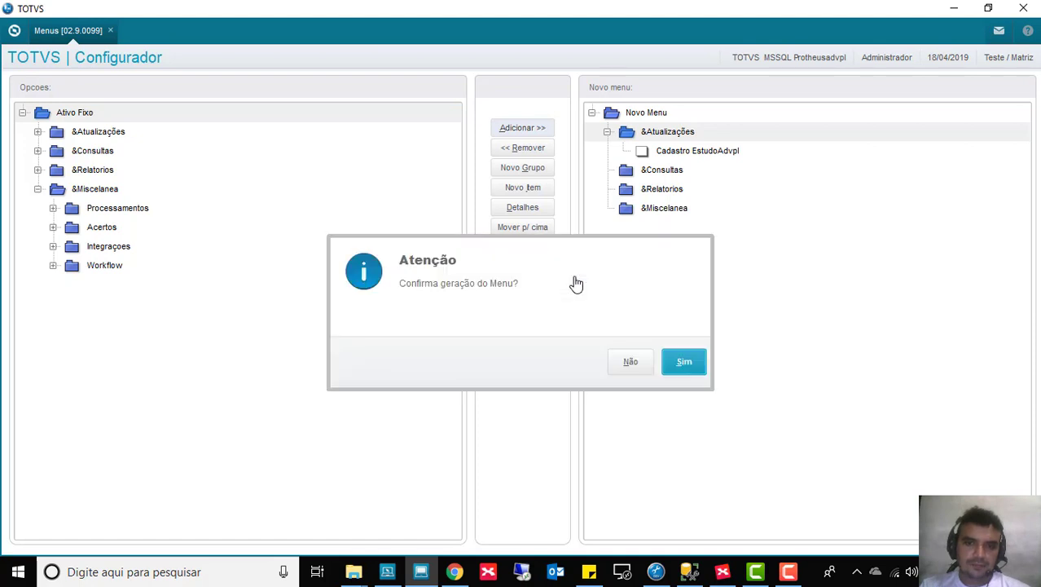
left_click(681, 361)
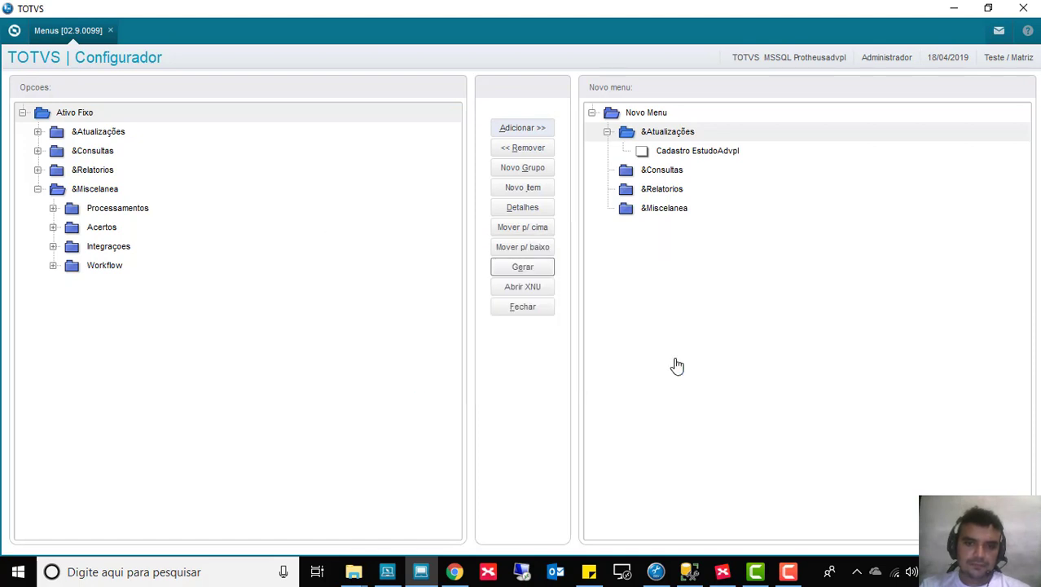
left_click(510, 308)
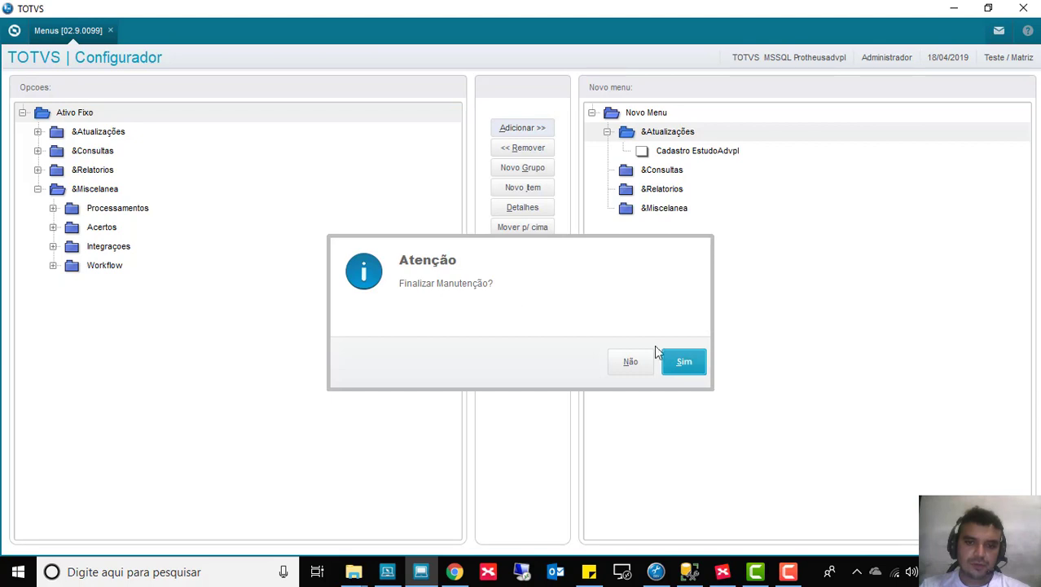
left_click(689, 366)
left_click(1004, 156)
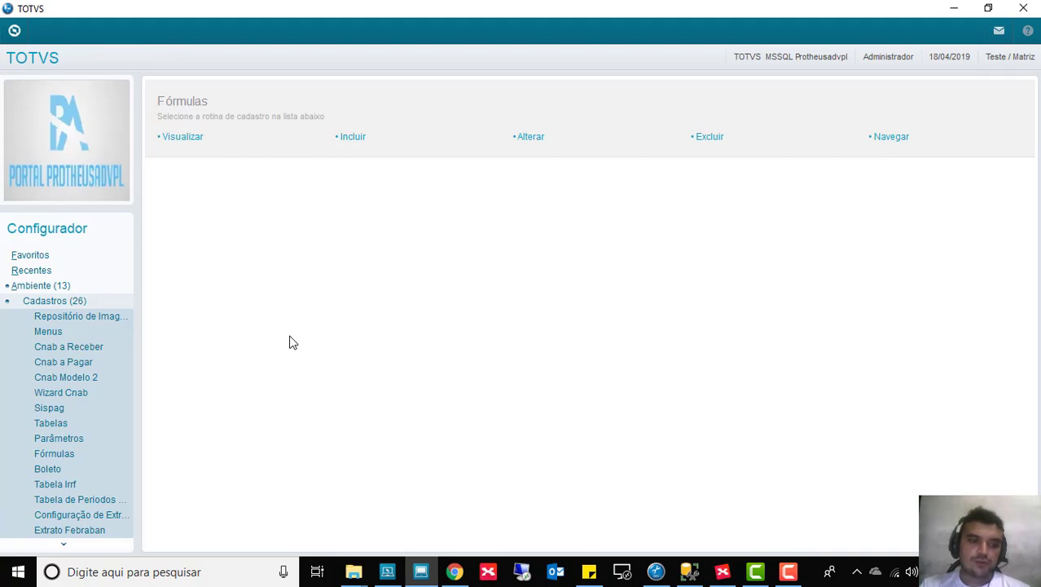
Step: Collapse Cadastros and Ambiente, then open Usuário > Senhas > Usuários in the side menu
left_click(53, 303)
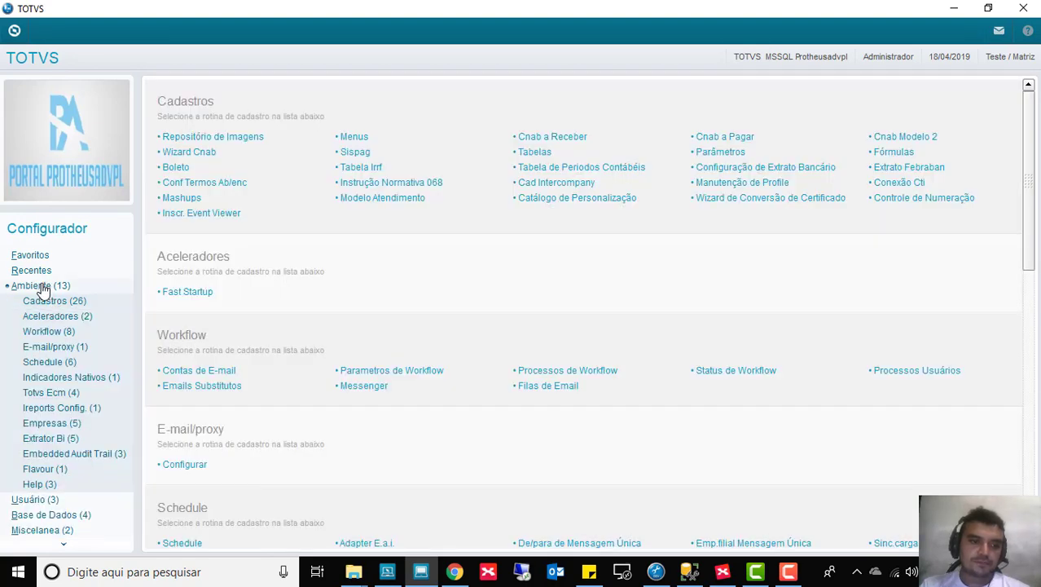
left_click(42, 286)
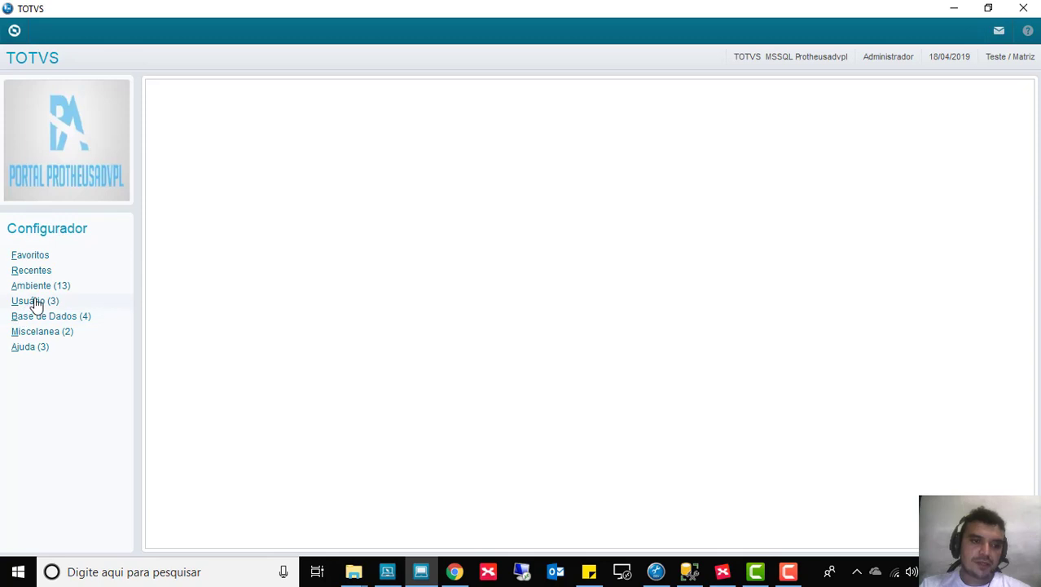
left_click(35, 302)
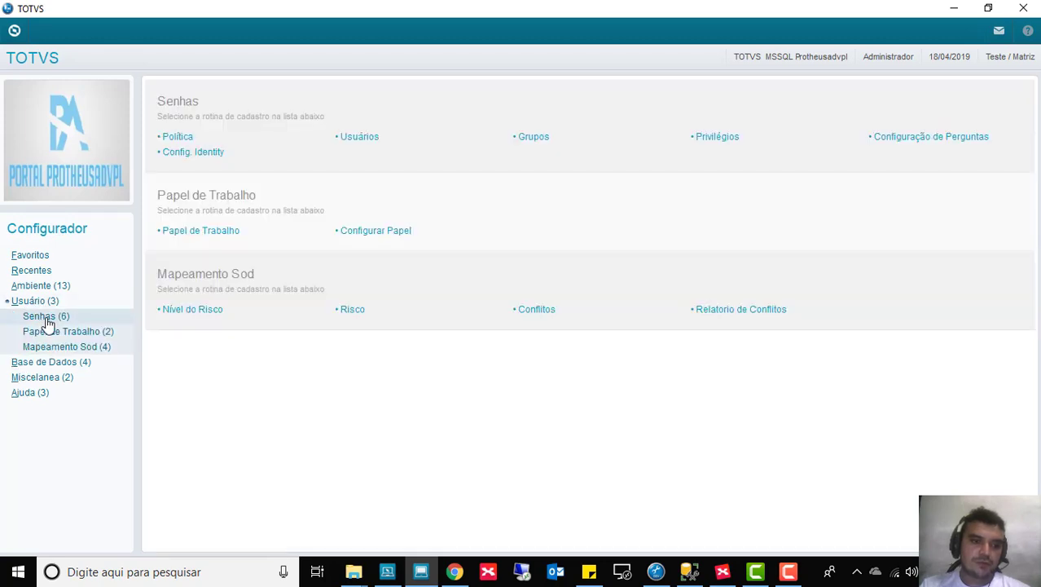
left_click(47, 323)
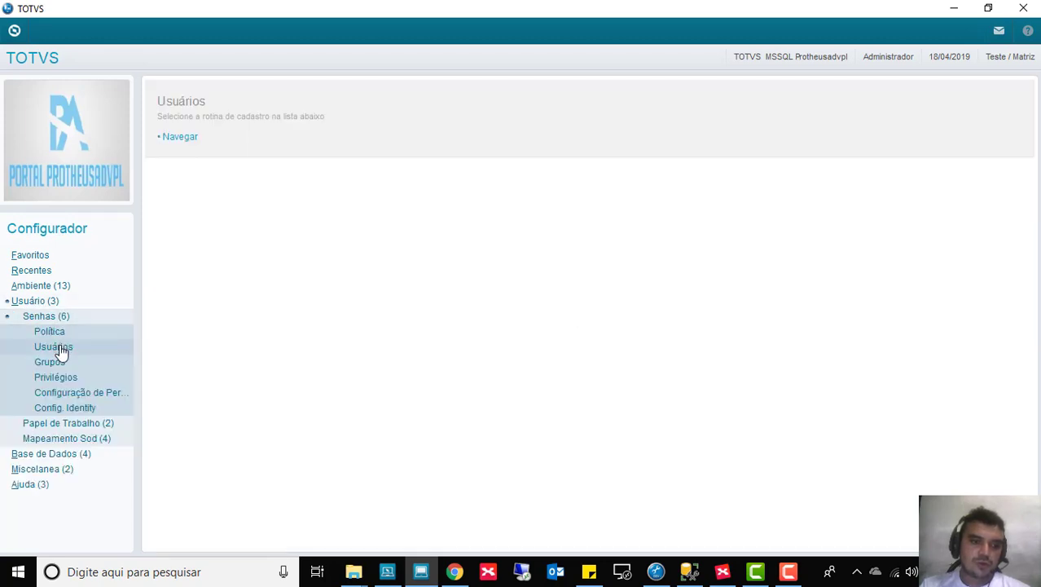
left_click(61, 349)
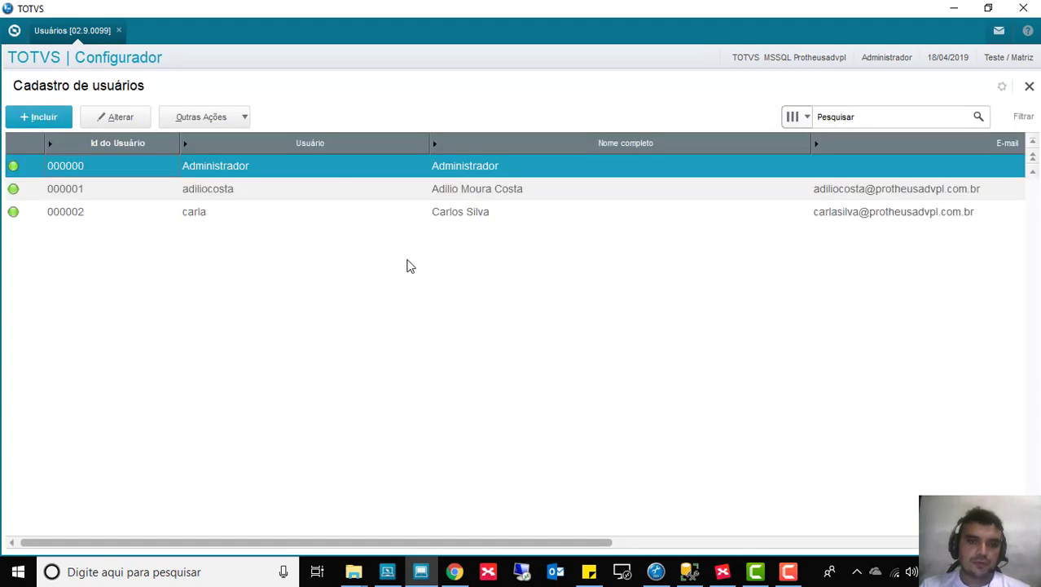
Step: Select the second user and show its access restrictions' module environments
left_click(77, 199)
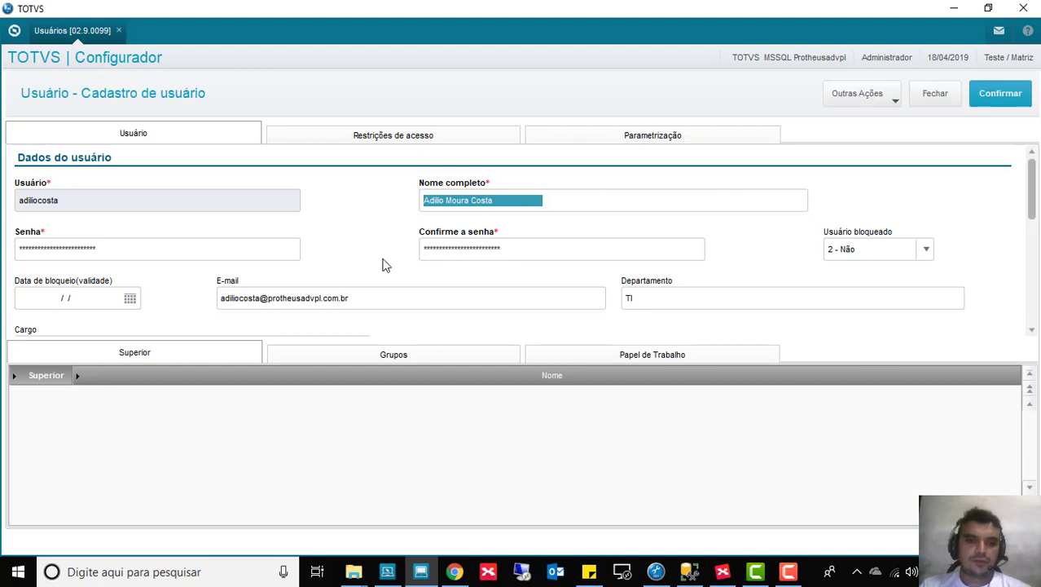
left_click(405, 137)
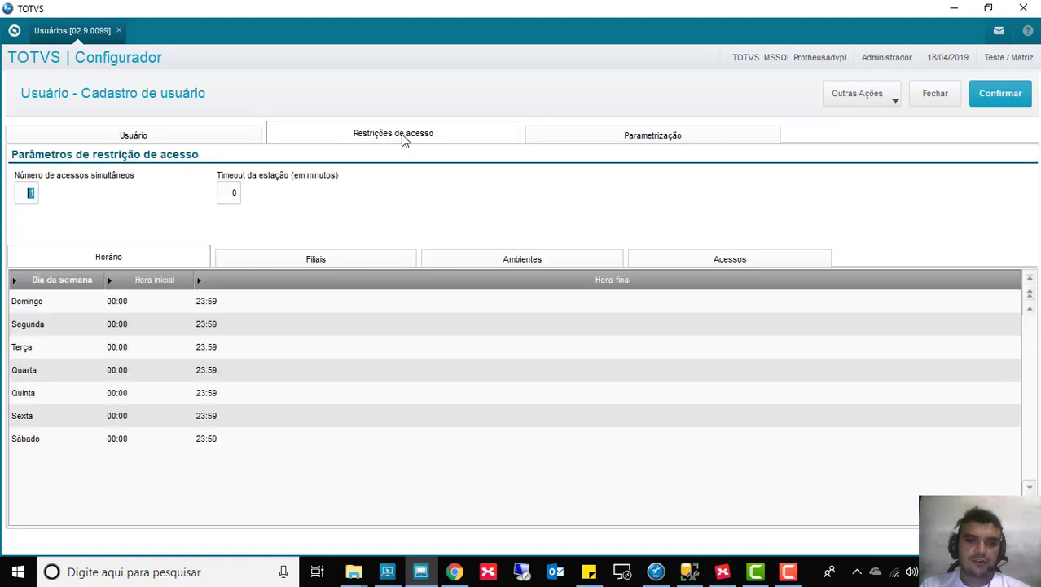
left_click(528, 264)
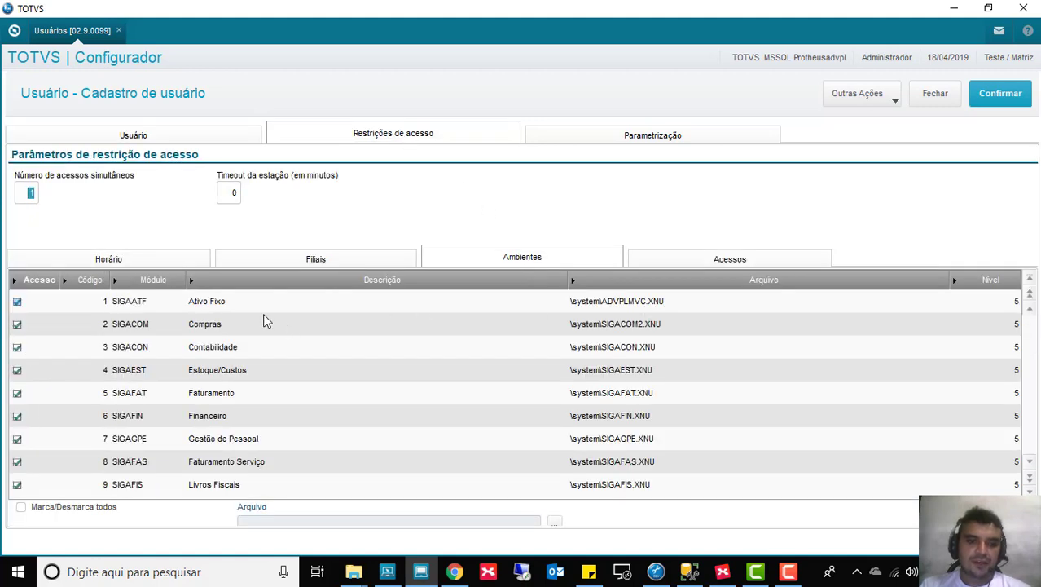
Step: Change the Ativo Fixo menu file to \system\ESTUDOADVPL.XNU and save the user record
left_click(664, 305)
left_click(663, 303)
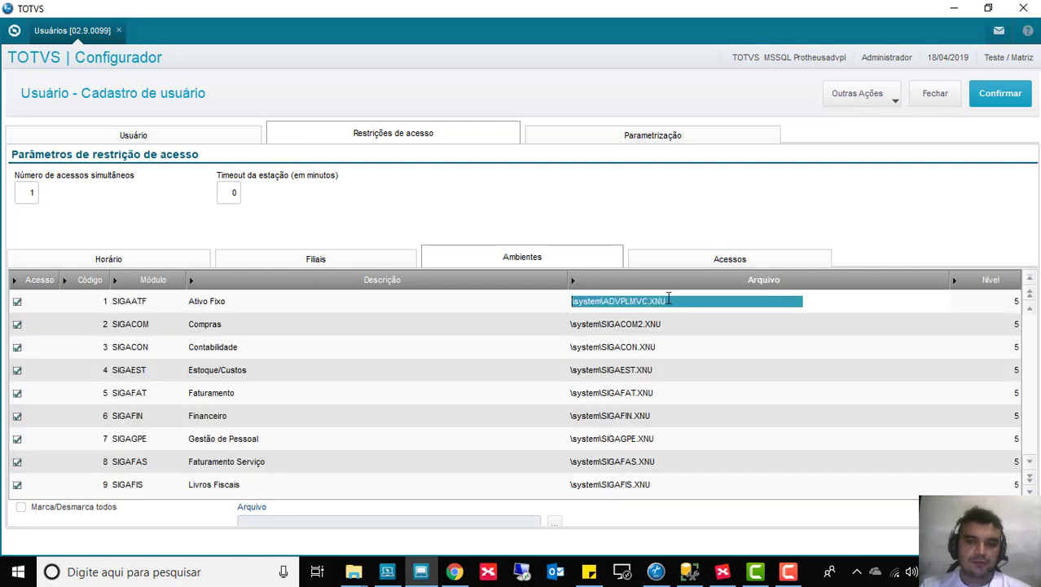
left_click(669, 299)
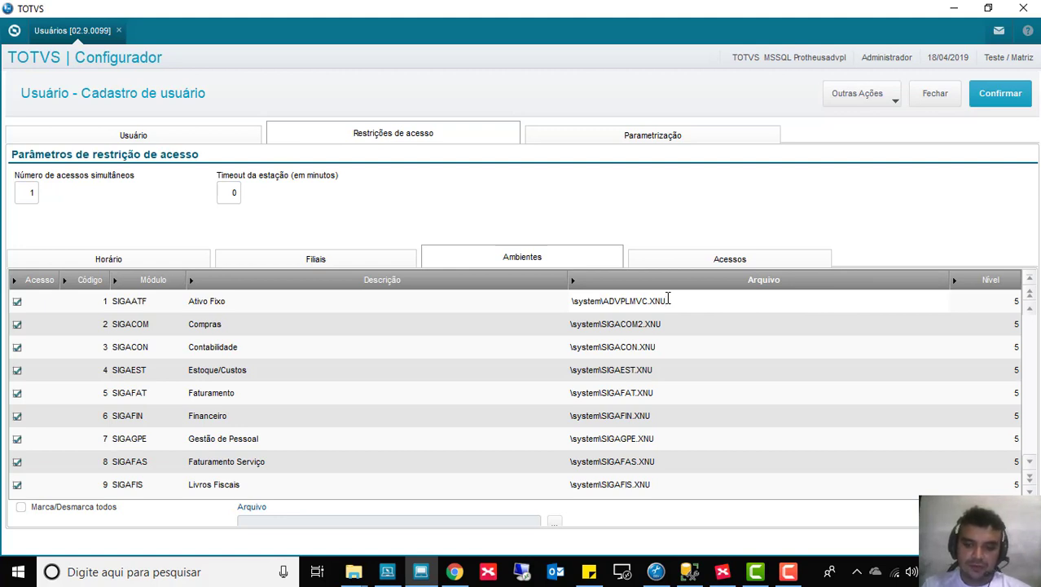
key("BackSpace")
key("BackSpace")
key("BackSpace")
key("BackSpace")
key("BackSpace")
key("BackSpace")
key("BackSpace")
key("BackSpace")
key("BackSpace")
key("BackSpace")
type("ESTUDOADVPL")
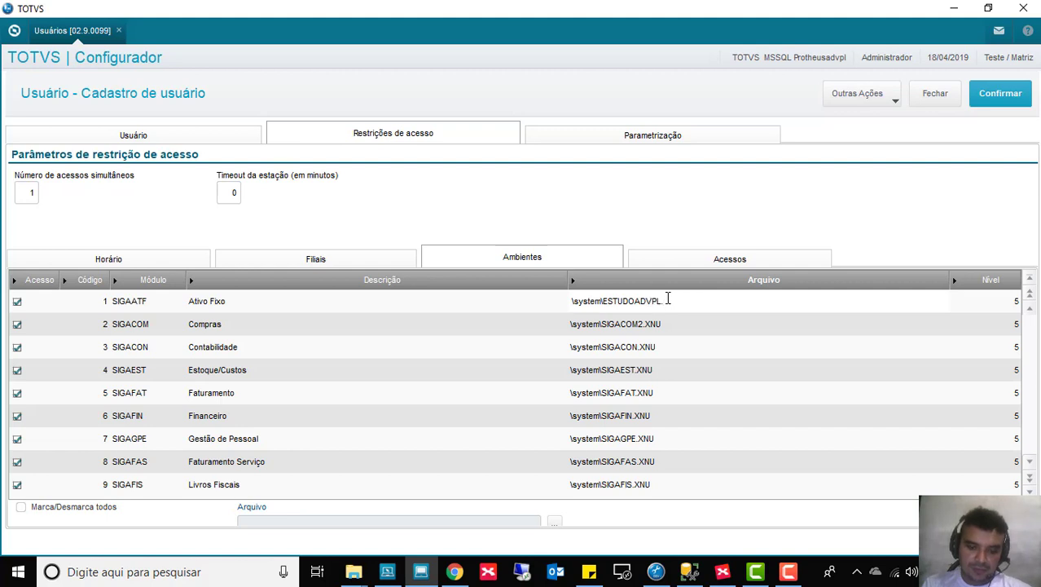
type(".XNU")
key("Return")
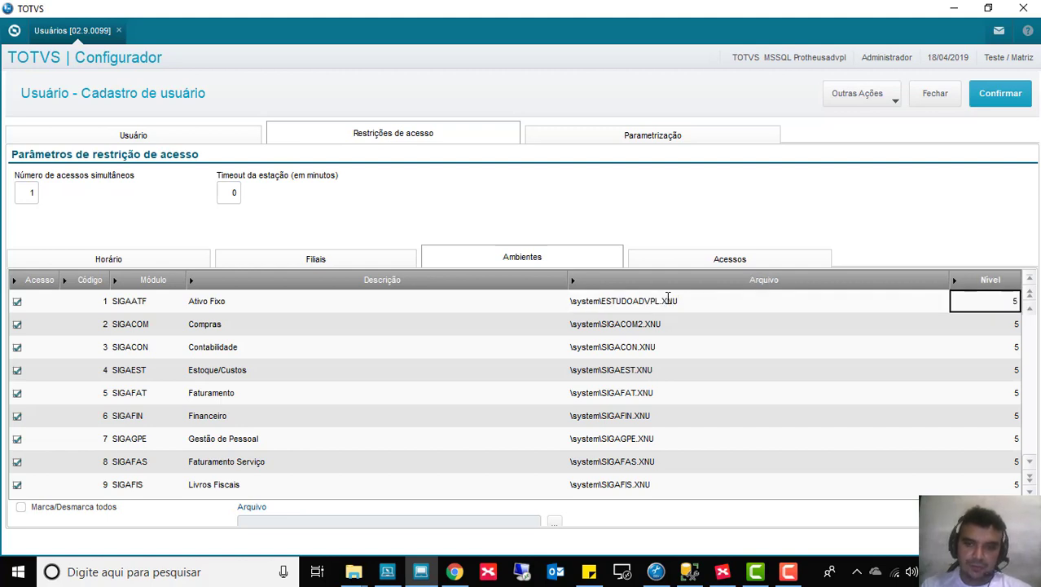
left_click(1000, 96)
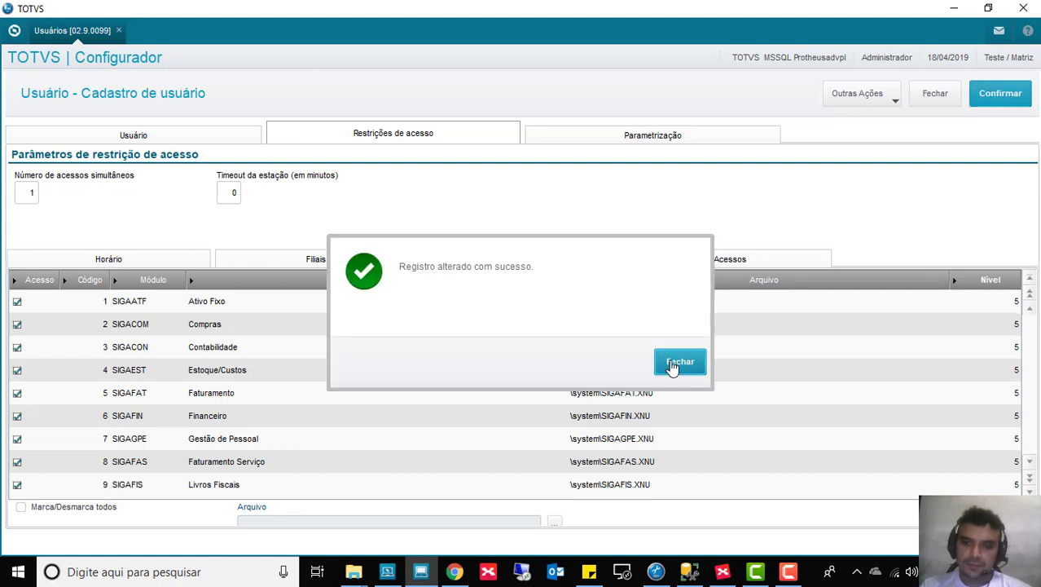
left_click(672, 367)
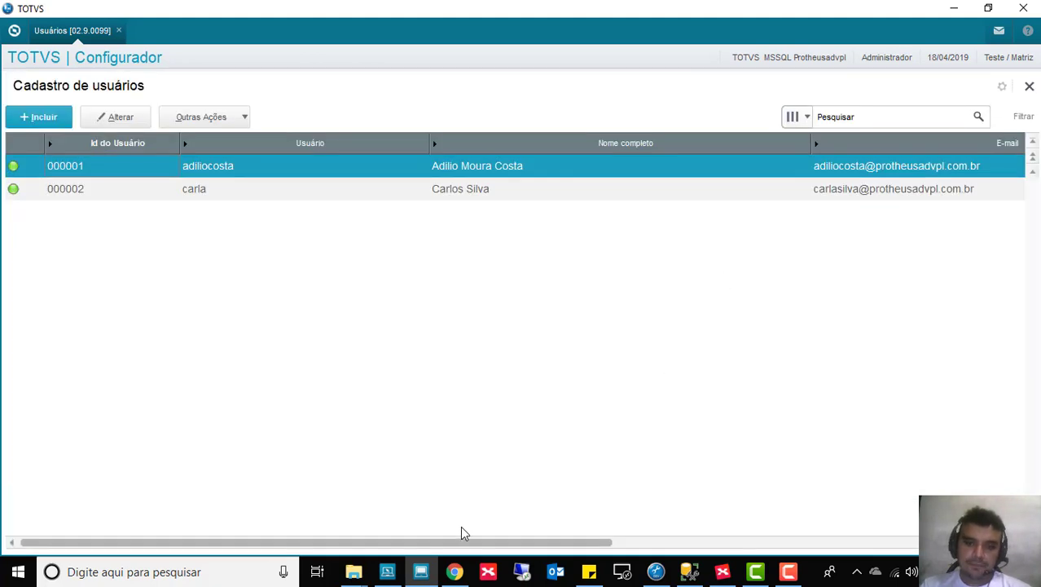
Step: Launch a new SmartClient session with SIGAADV as the initial program
left_click(420, 575)
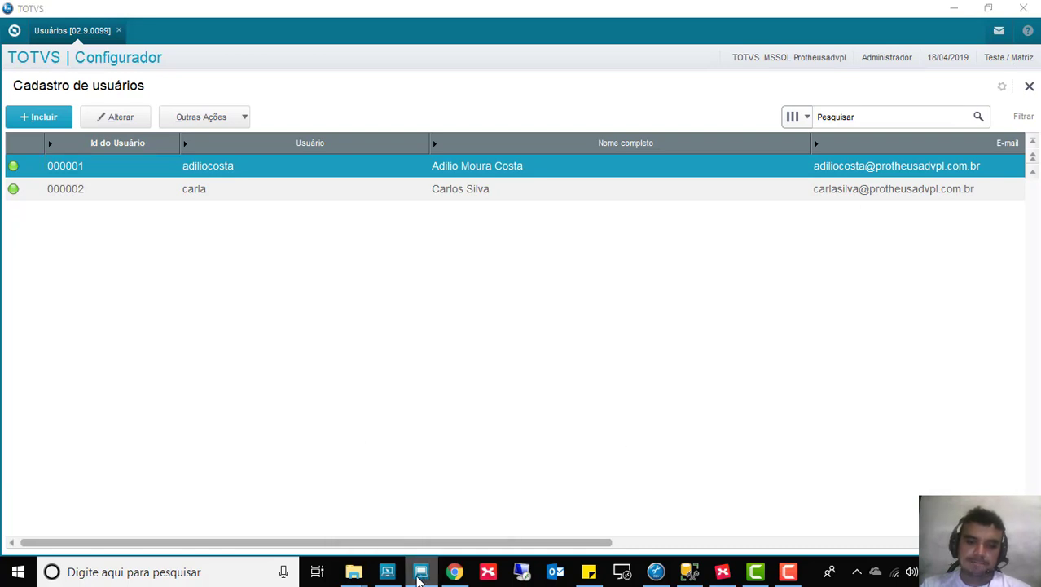
right_click(421, 575)
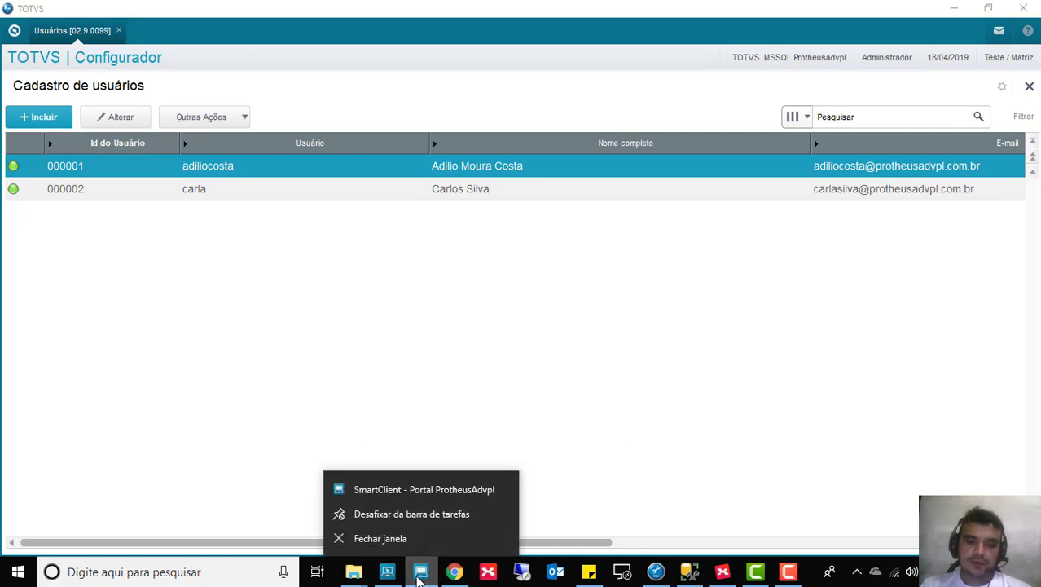
left_click(422, 492)
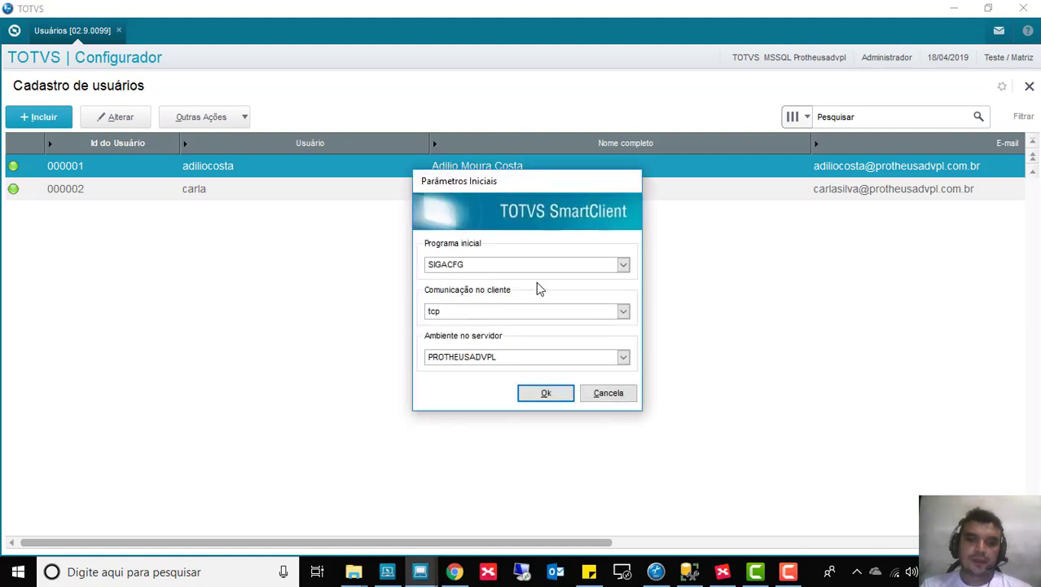
left_click(624, 265)
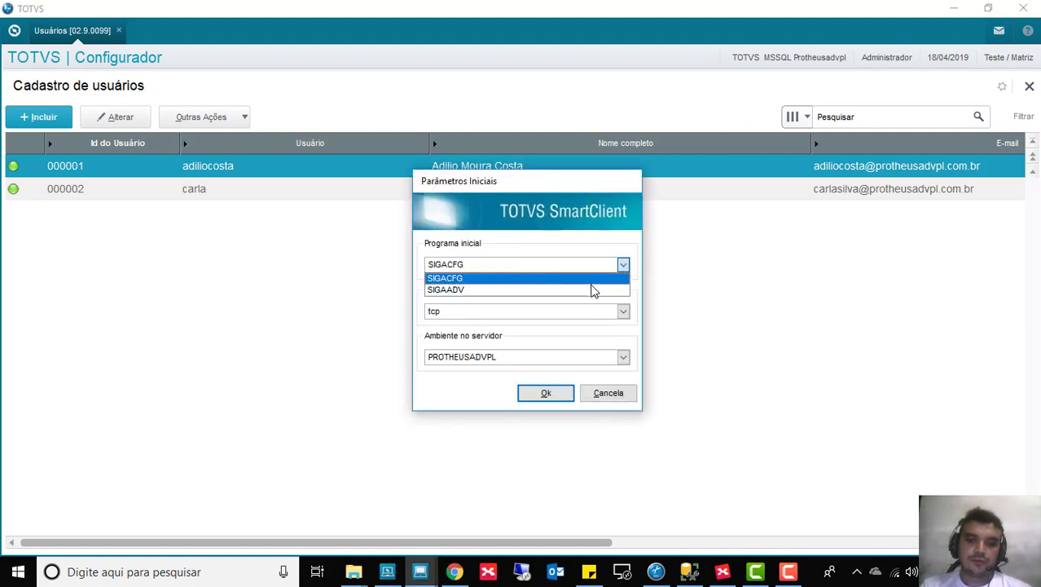
left_click(592, 290)
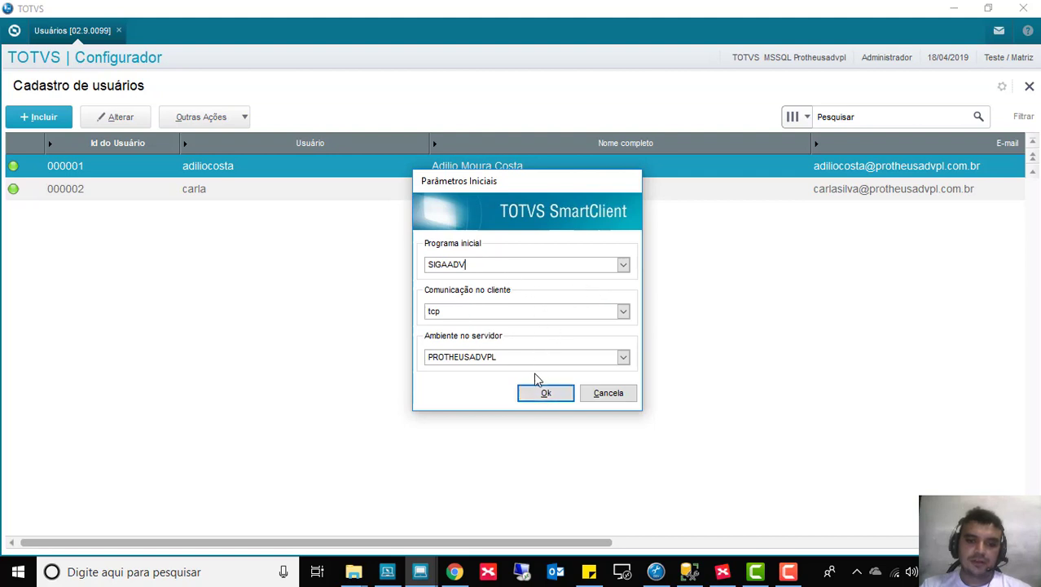
left_click(545, 395)
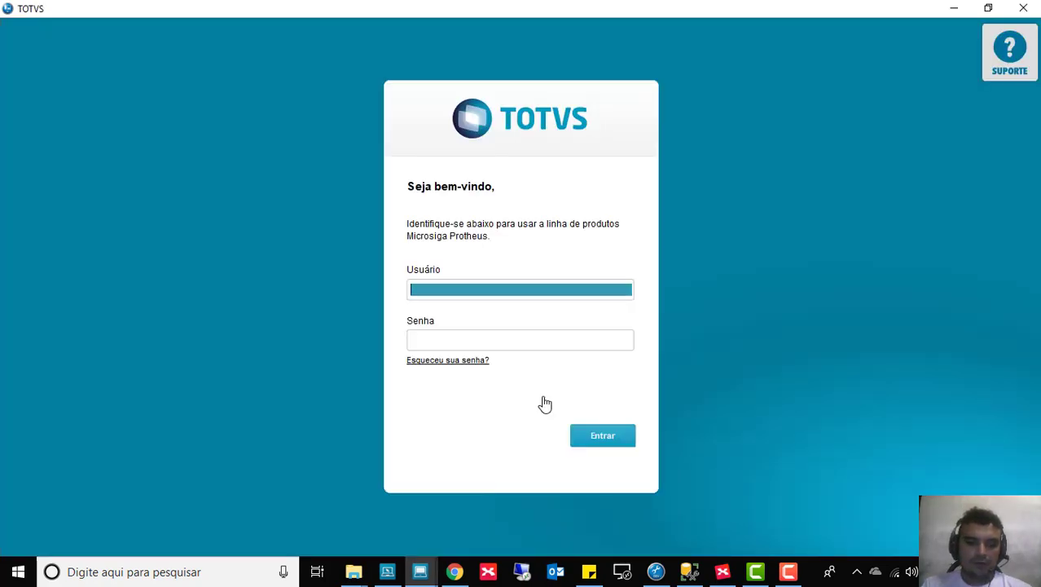
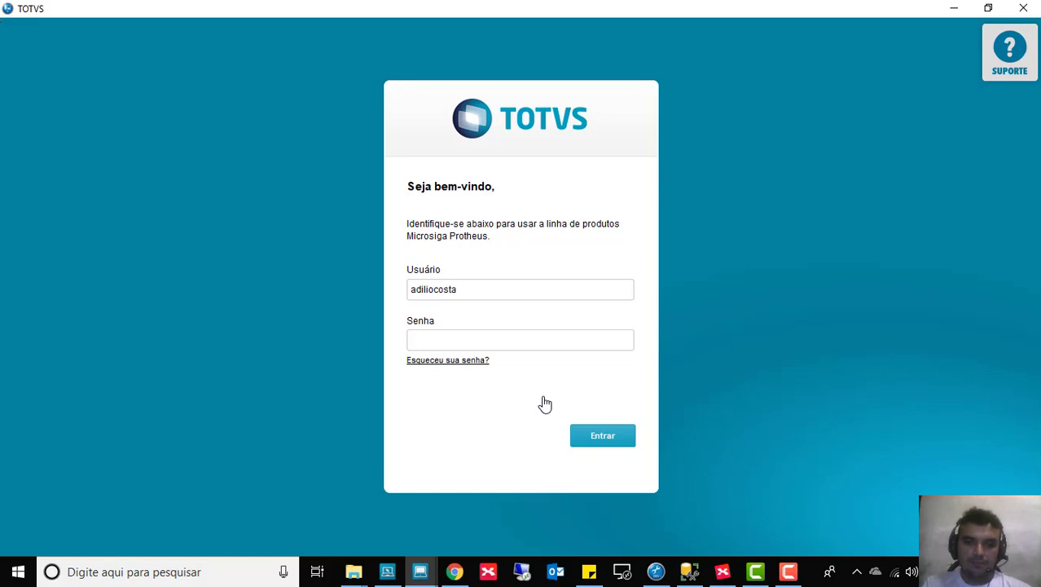
Step: Sign in with the user name and password, retyping the rejected password, and enter Ativo Fixo for group 99
key("Tab")
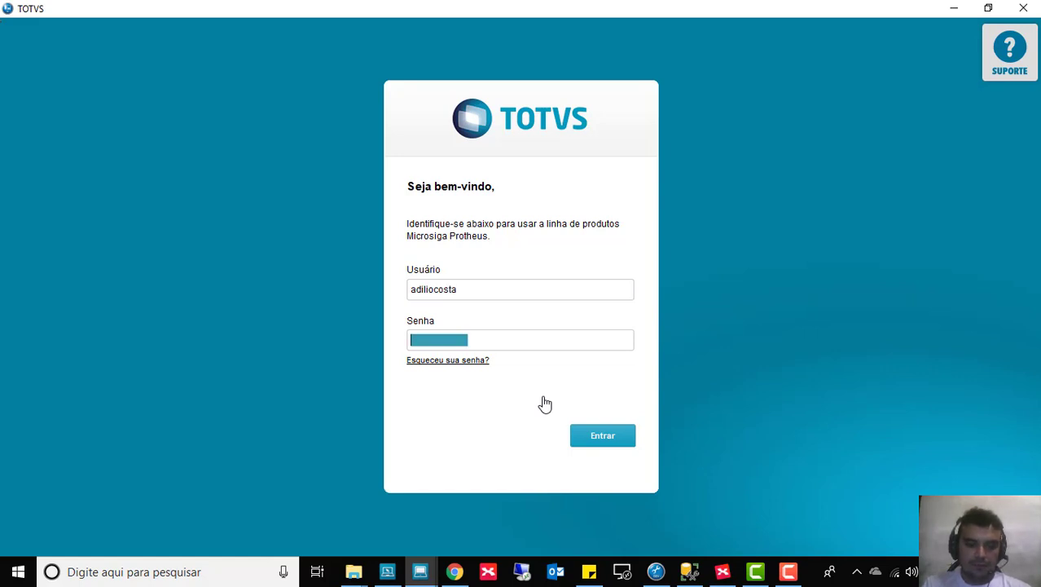
type("********")
key("Tab")
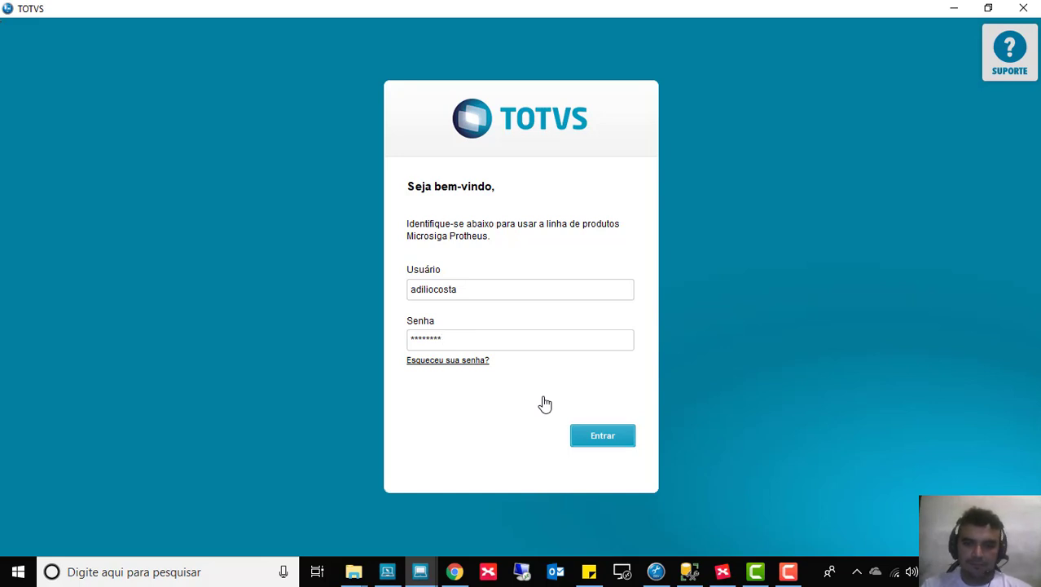
key("Return")
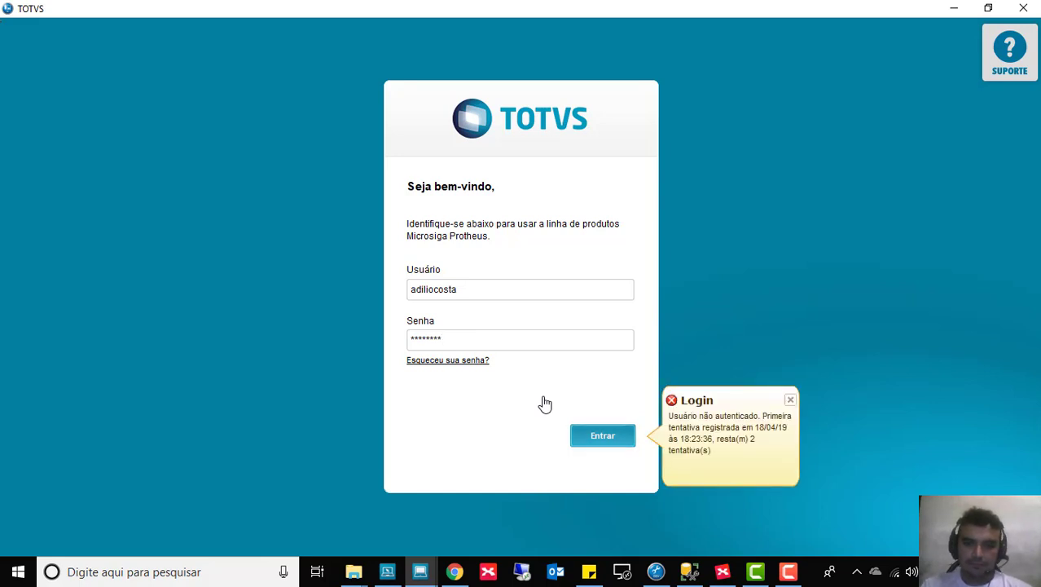
left_click(469, 342)
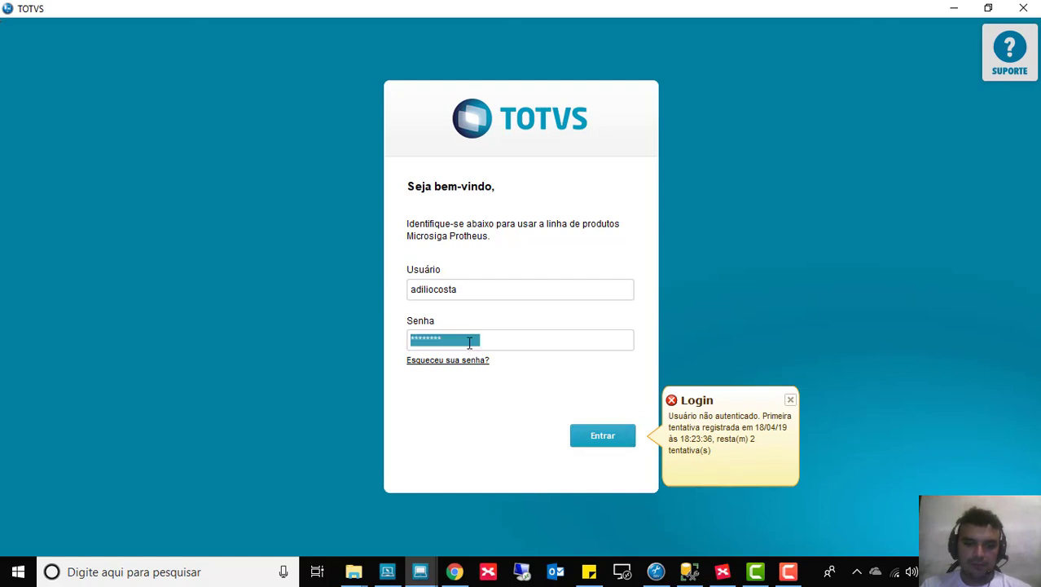
left_click(788, 400)
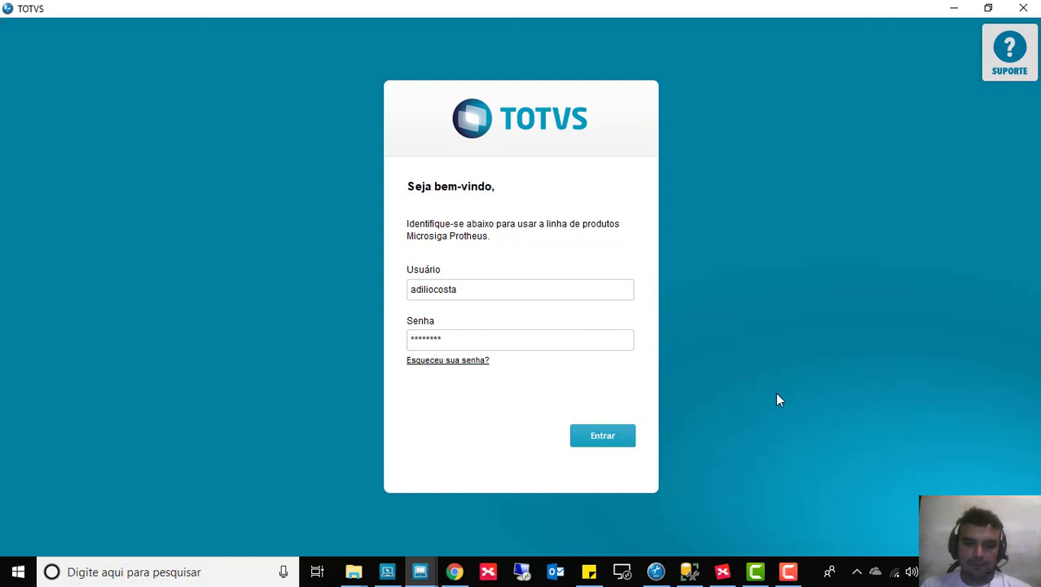
left_click(471, 338)
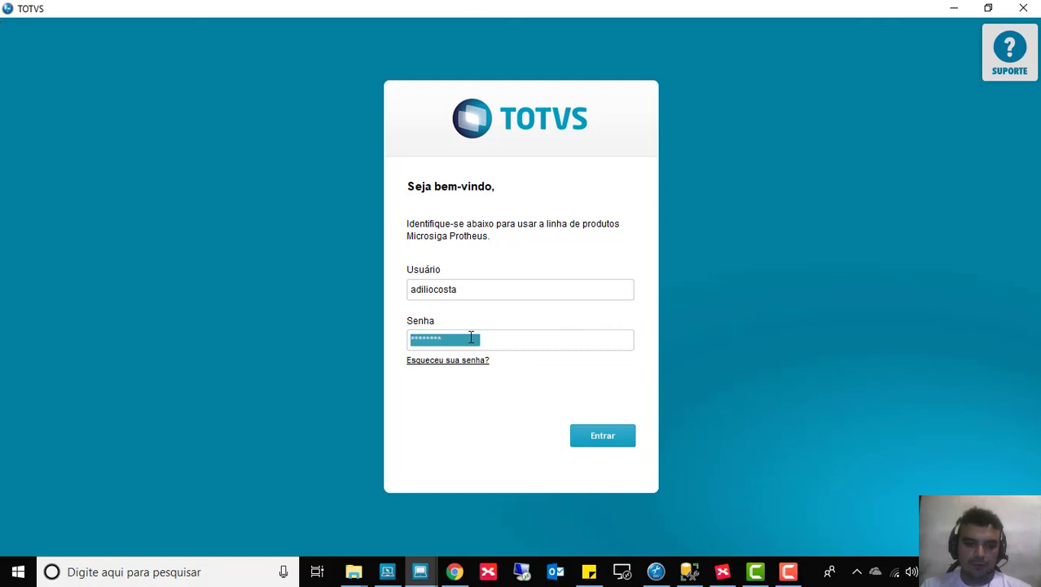
type("******")
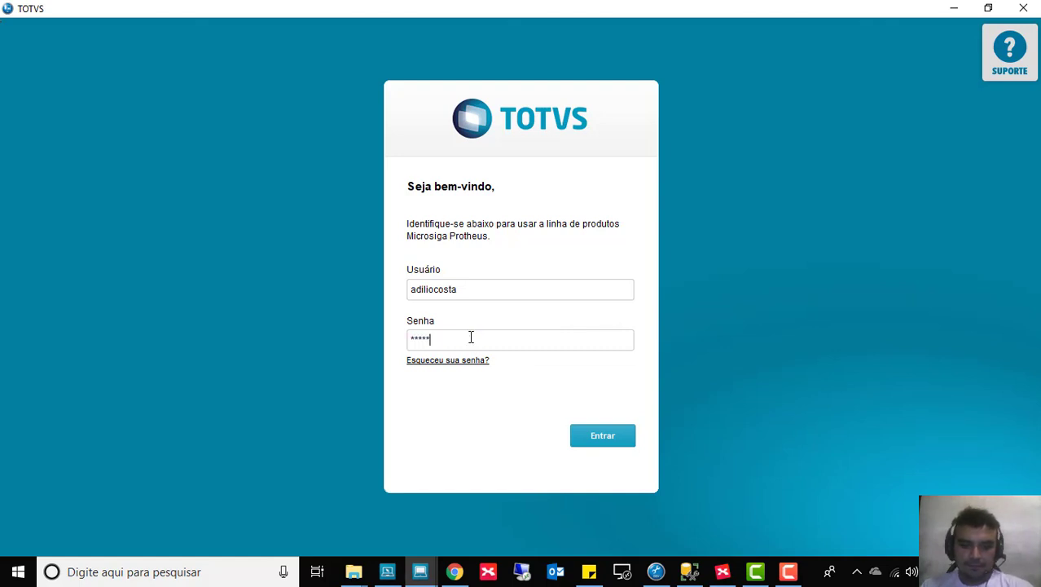
left_click(607, 439)
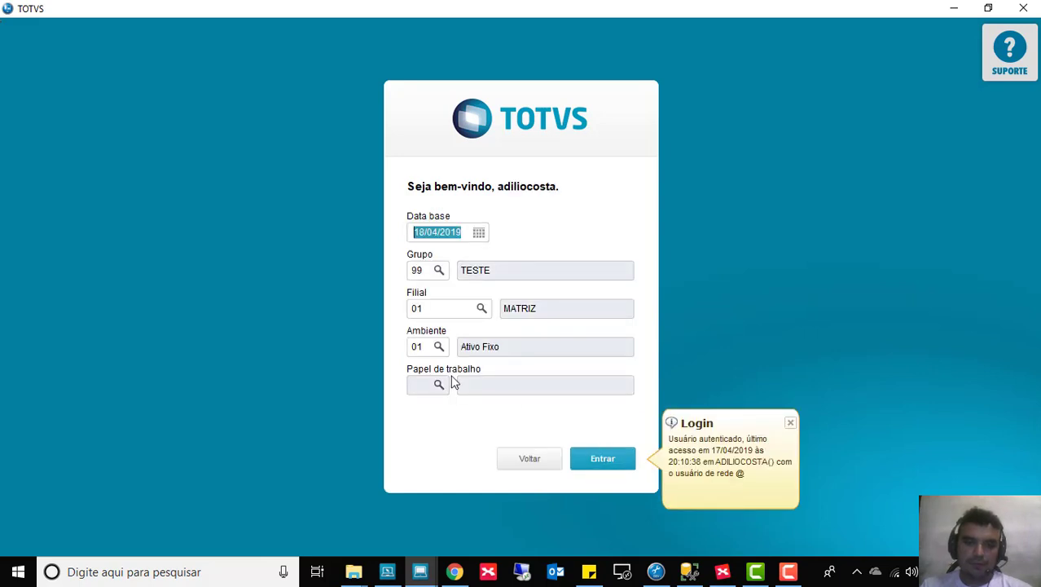
left_click(608, 460)
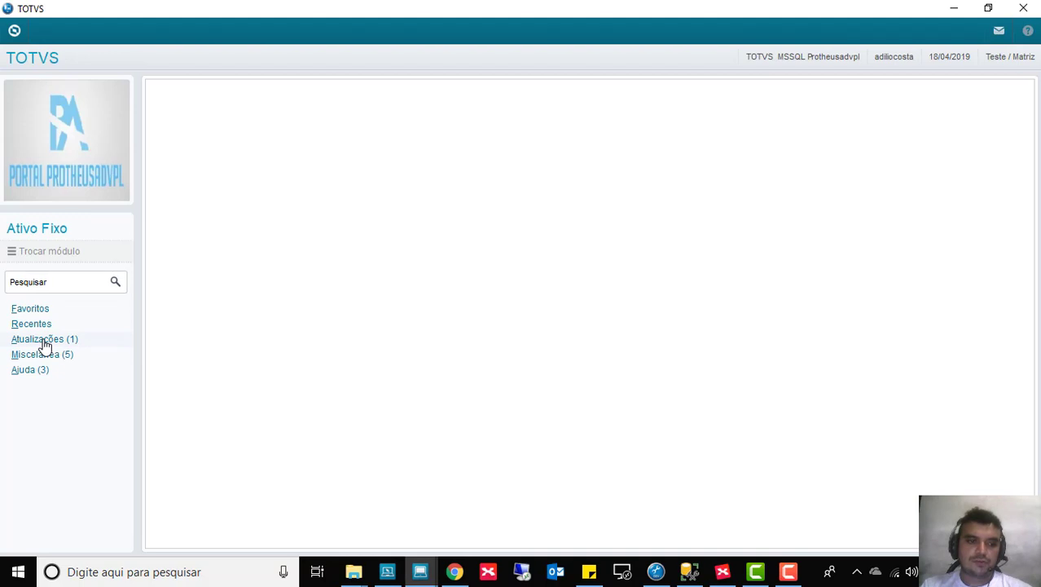
Step: Expand Atualizações and open the Cadastro Estudoadvpl browse
left_click(45, 342)
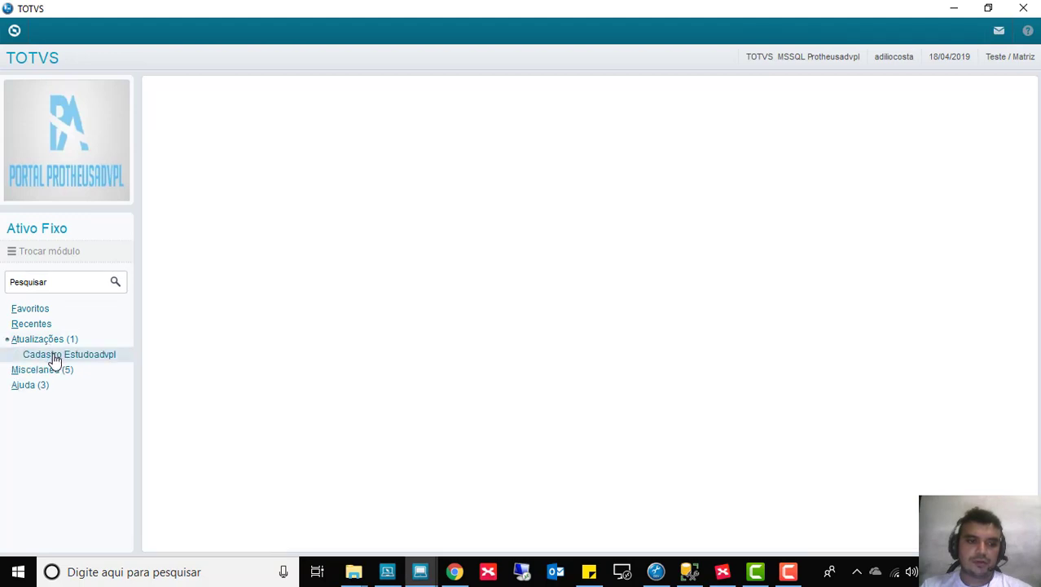
left_click(54, 355)
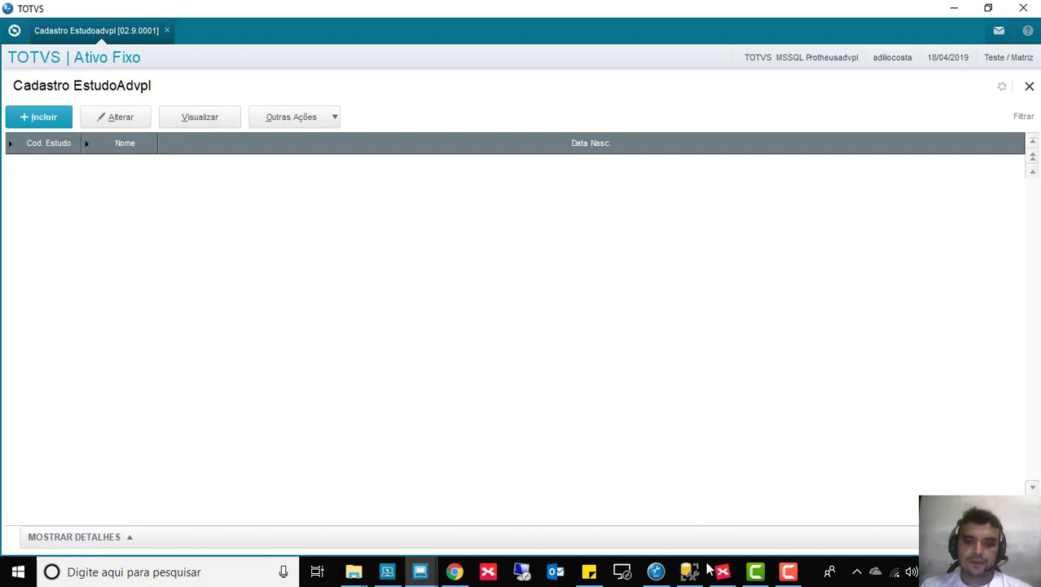
Step: Check the CadEst source in Developer Studio, then return to the Cadastro EstudoAdvpl window
left_click(656, 571)
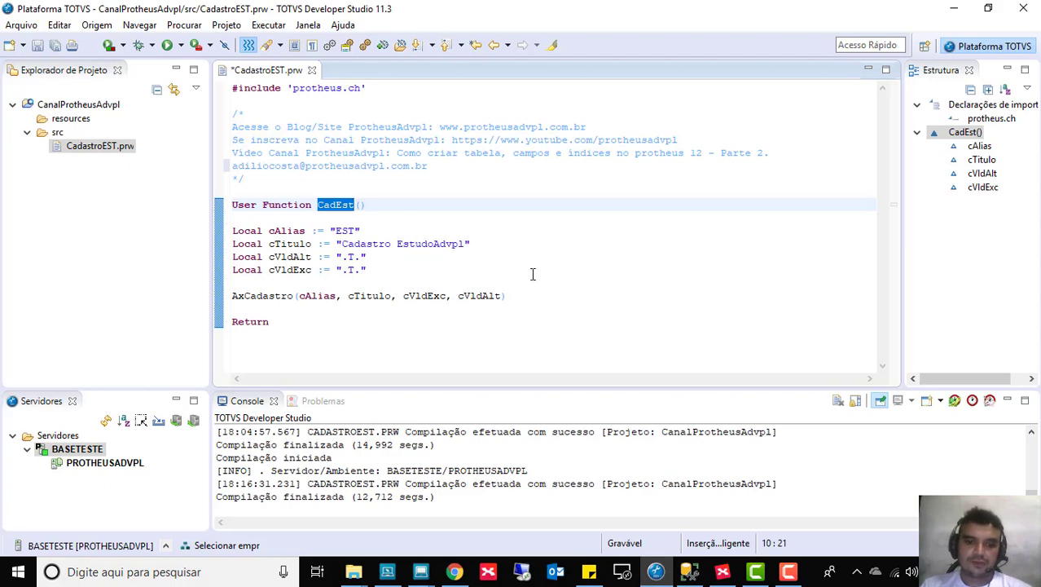
mouse_move(420, 571)
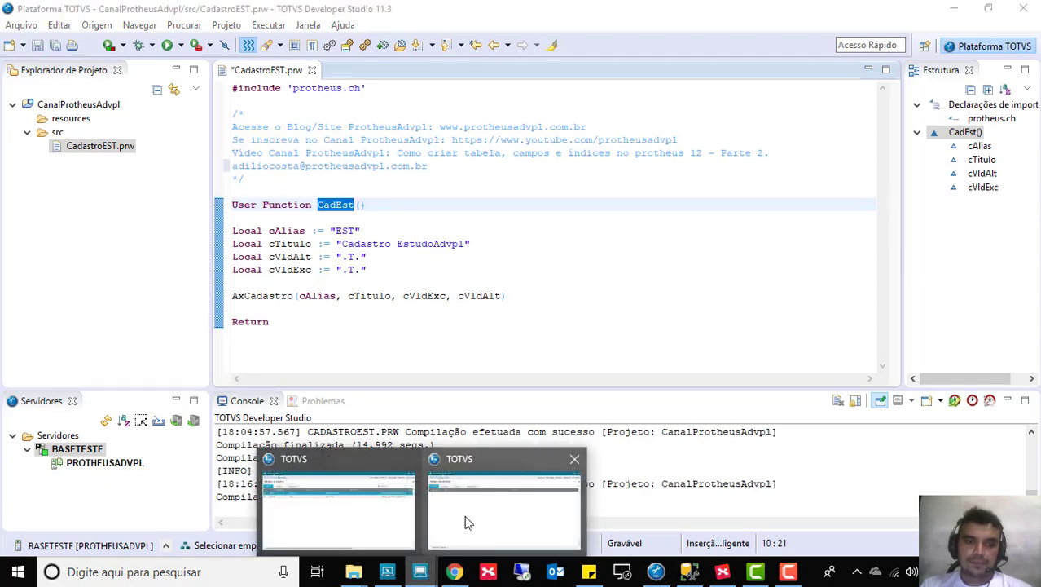
left_click(467, 522)
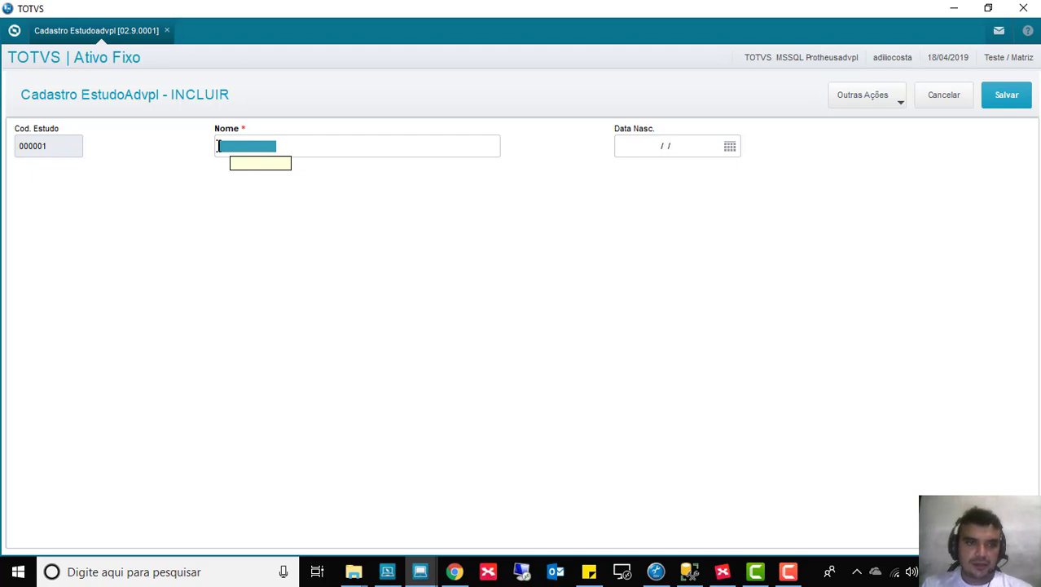
type("ADVPL")
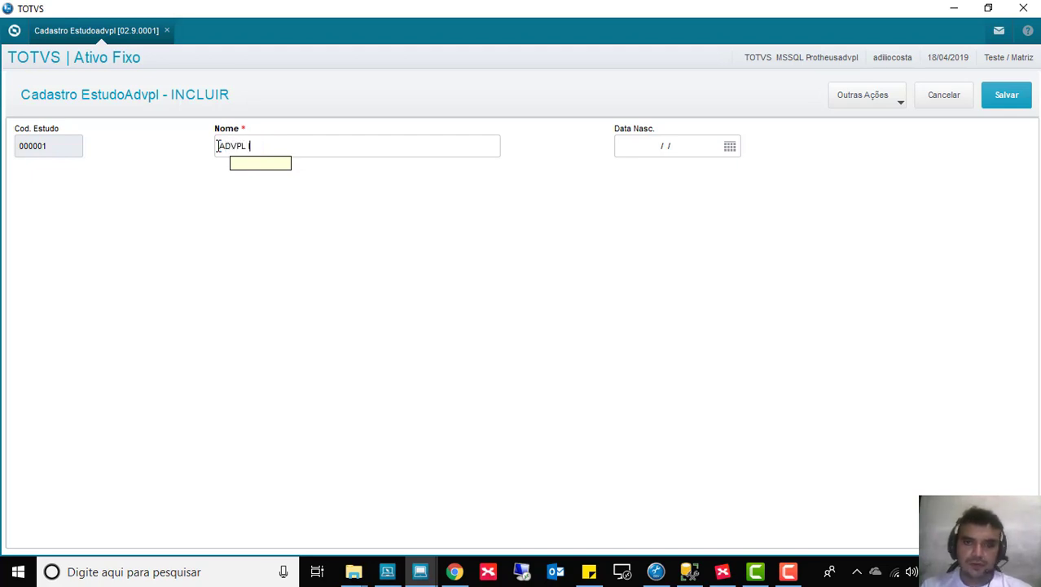
type(" I")
left_click_drag(262, 146, 204, 146)
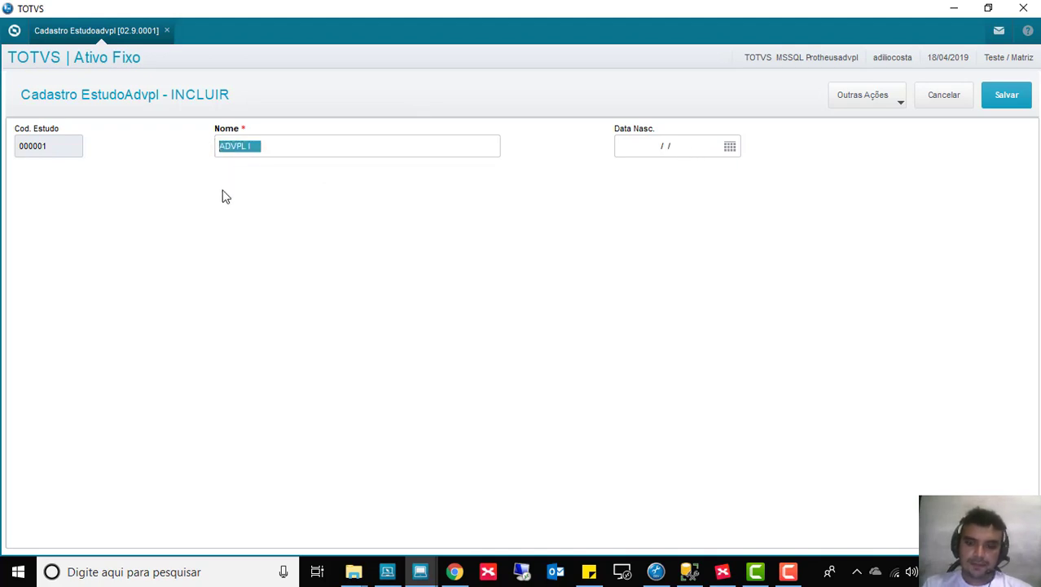
key("BackSpace")
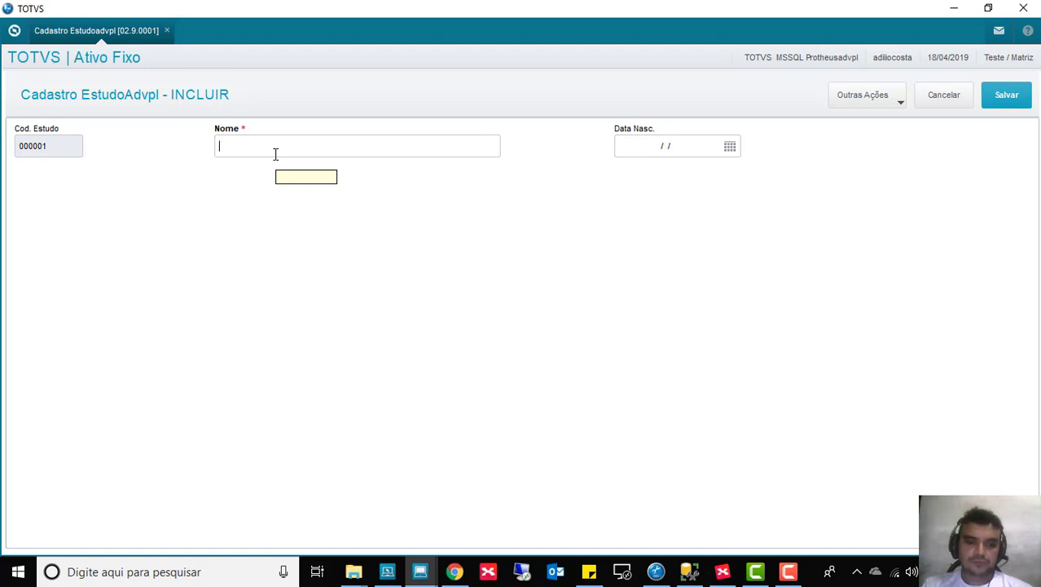
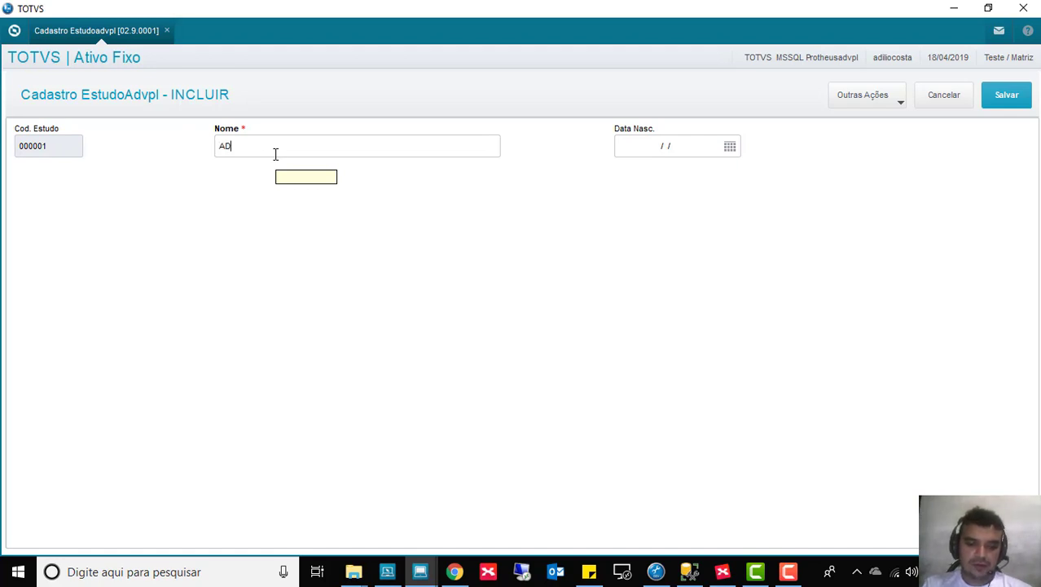
key("Tab")
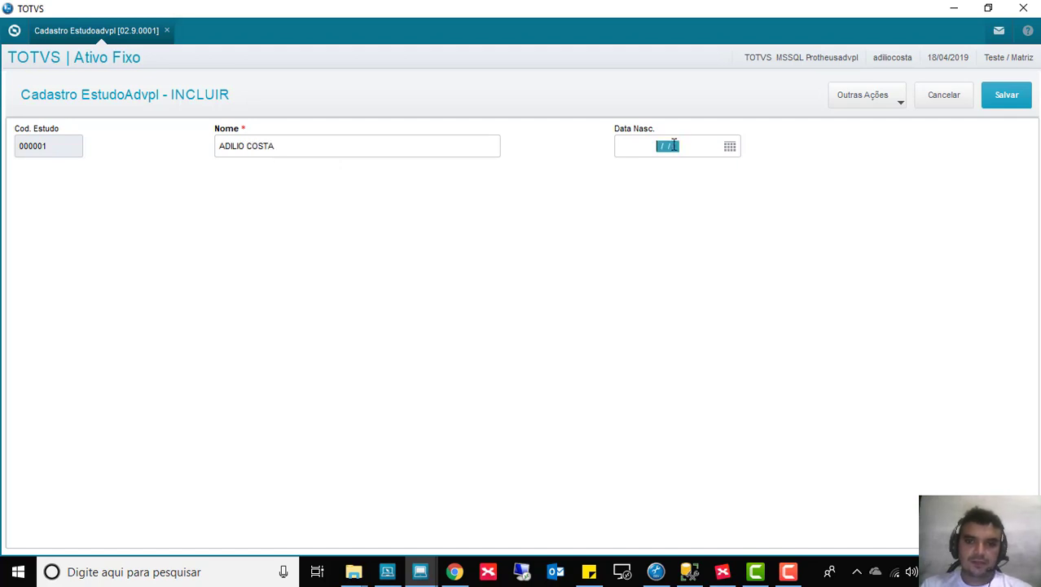
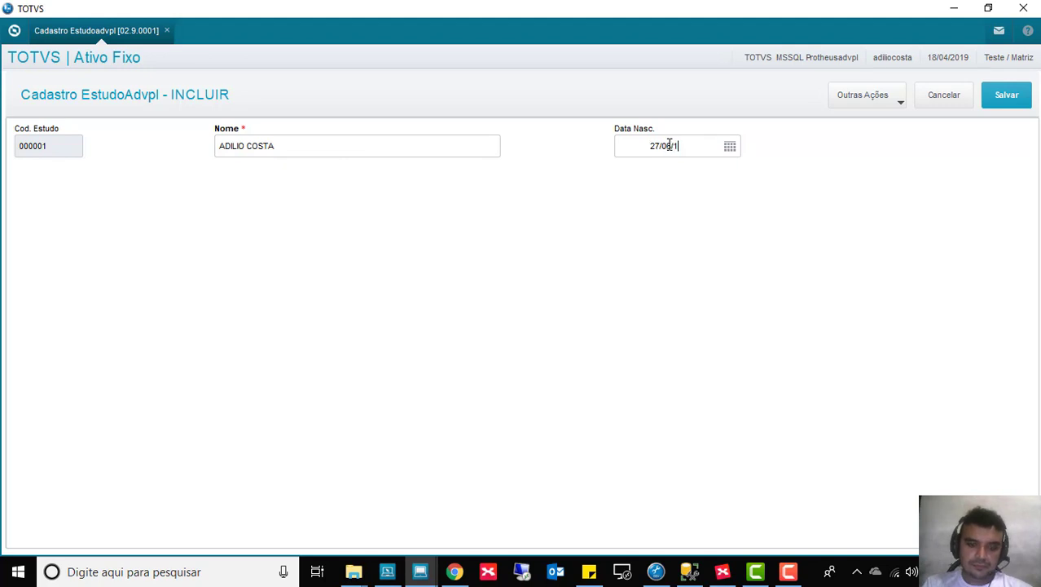
left_click(1007, 104)
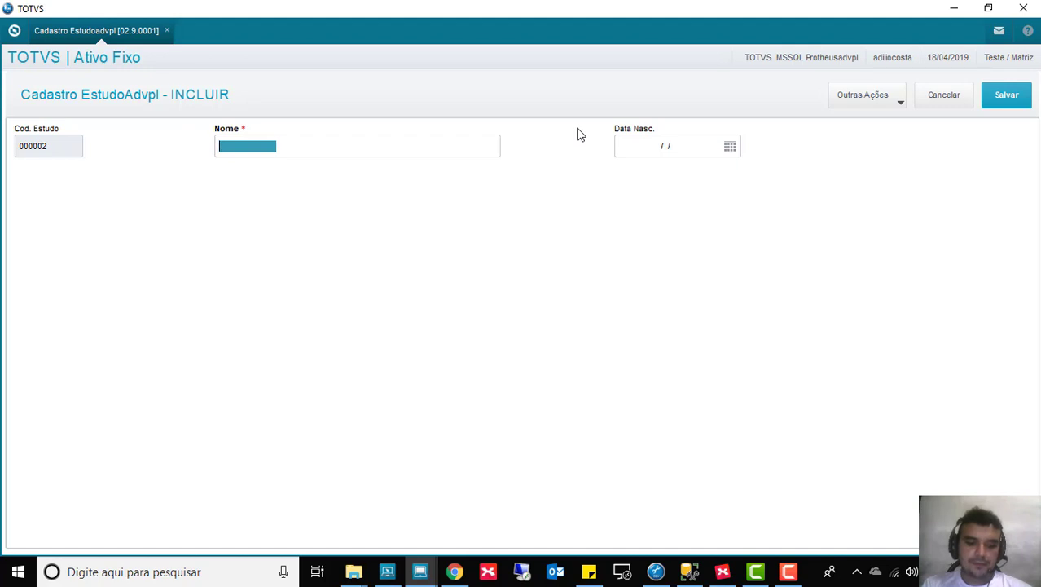
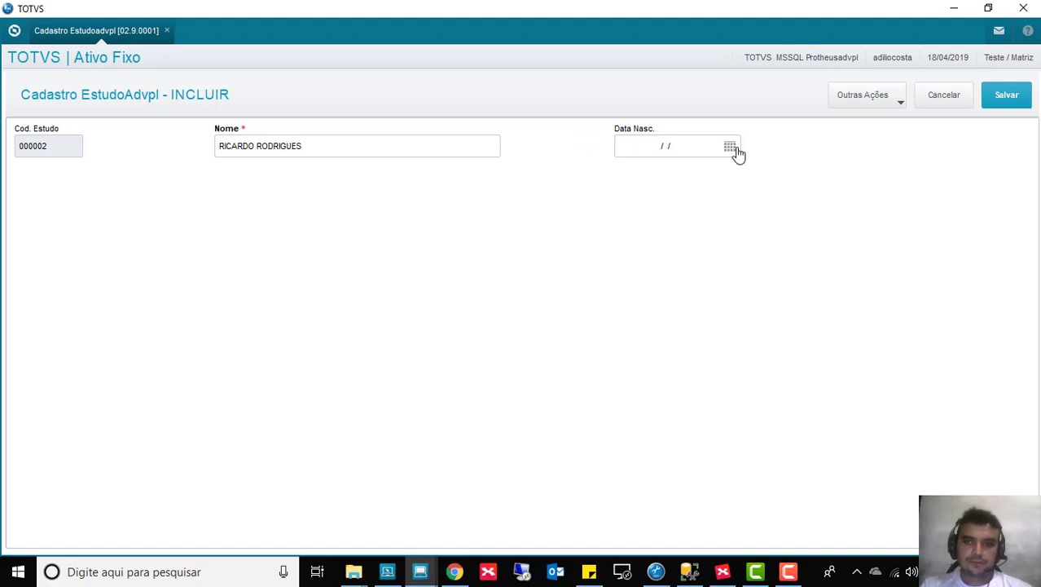
Step: Save record 000002 with the second person's name and birth date 10/01/1979, discarding the next blank form
left_click(732, 149)
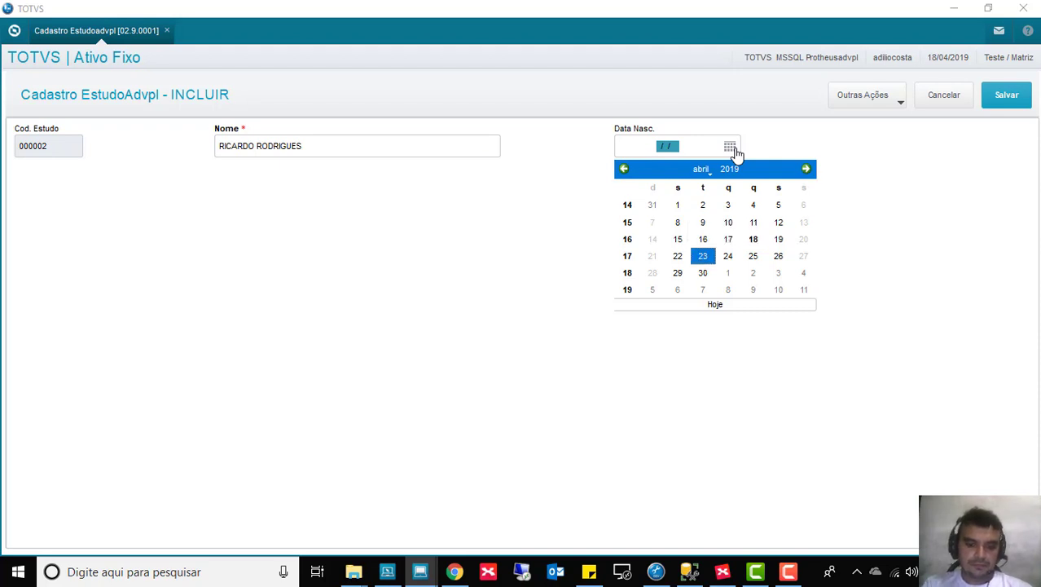
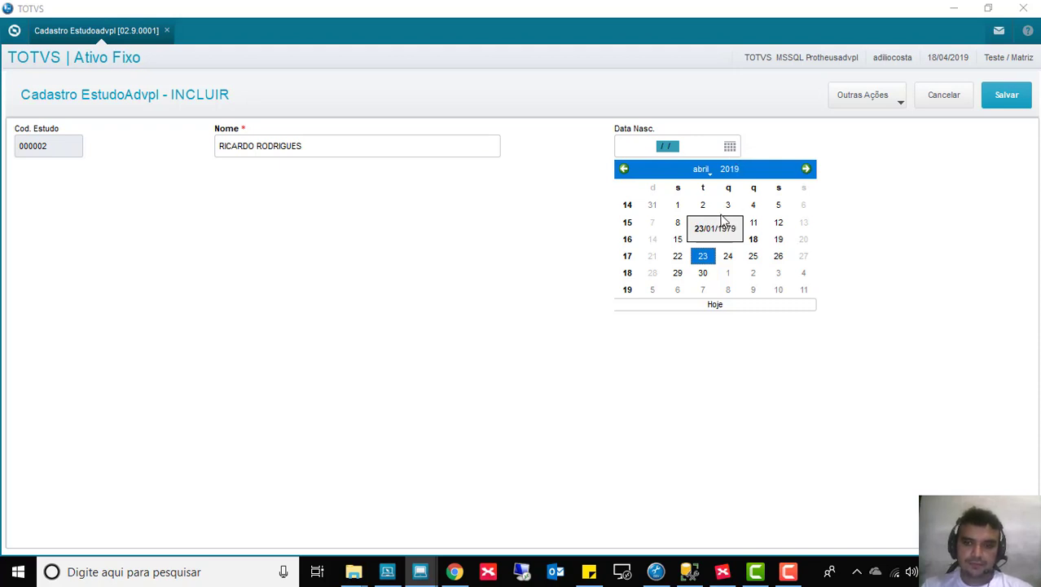
left_click(727, 223)
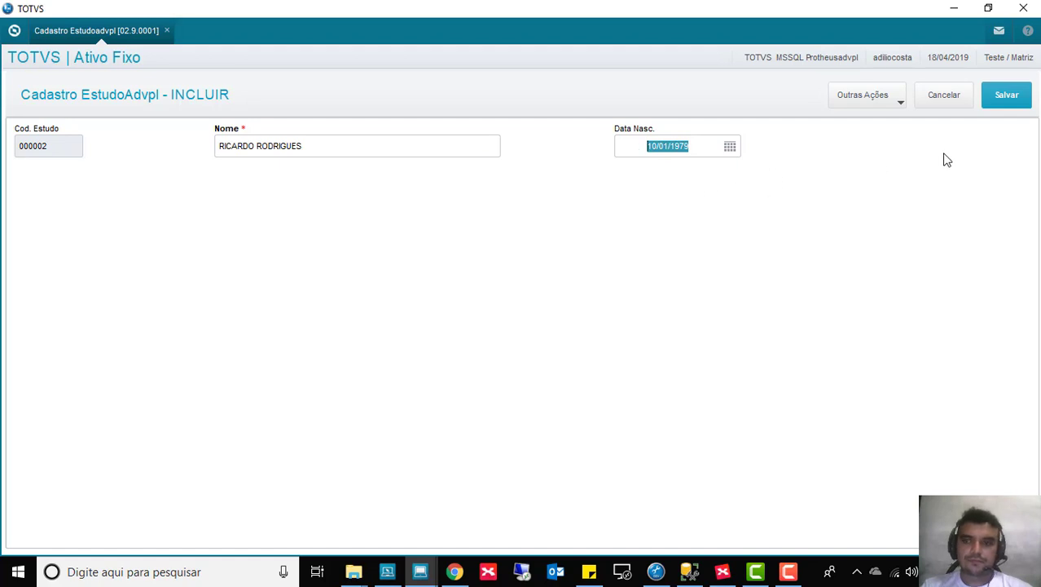
left_click(1015, 99)
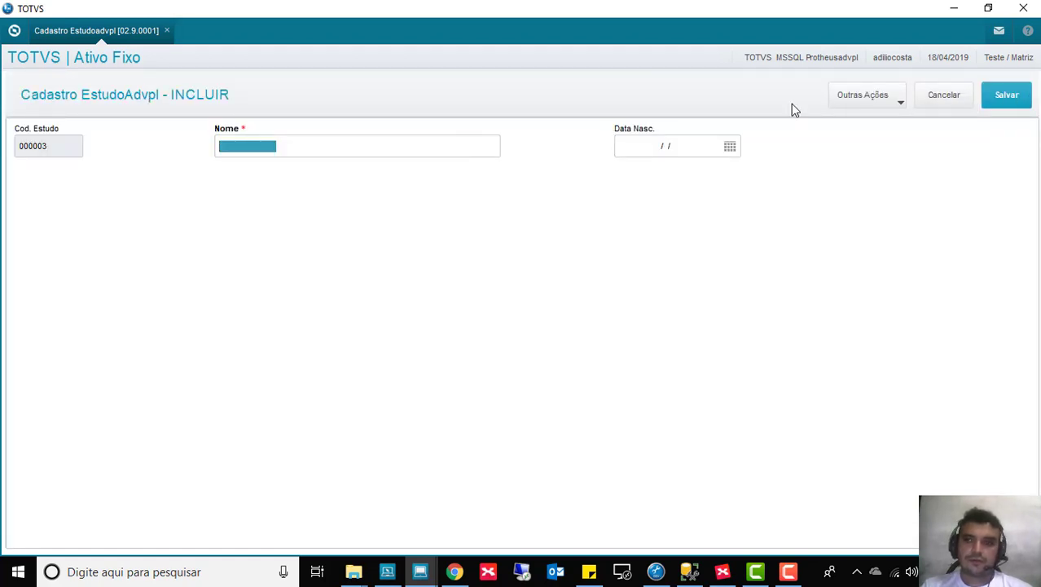
left_click(921, 100)
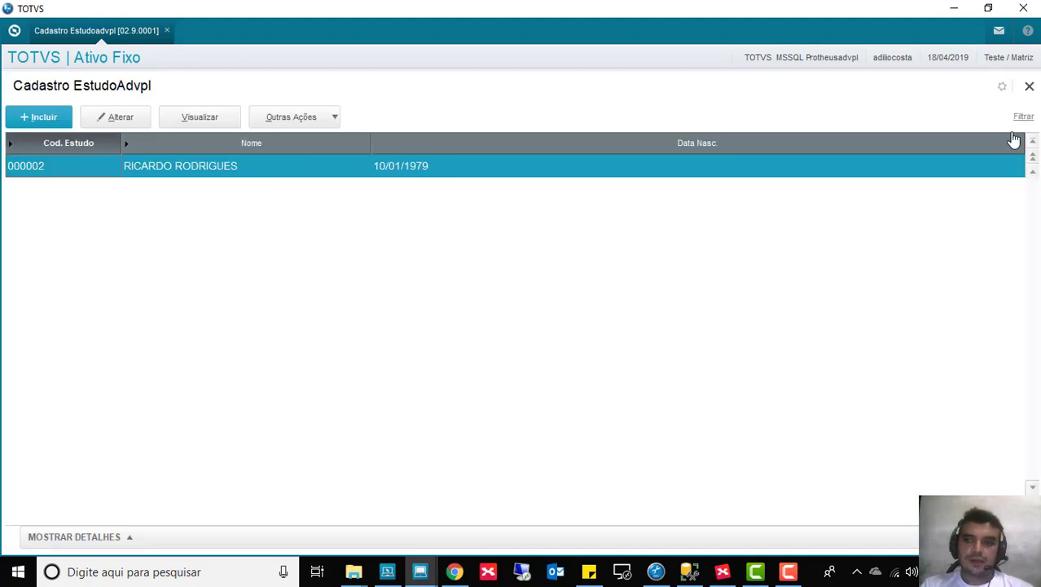
Step: Open record 000001 for editing and view the field help for Nome
left_click(1033, 172)
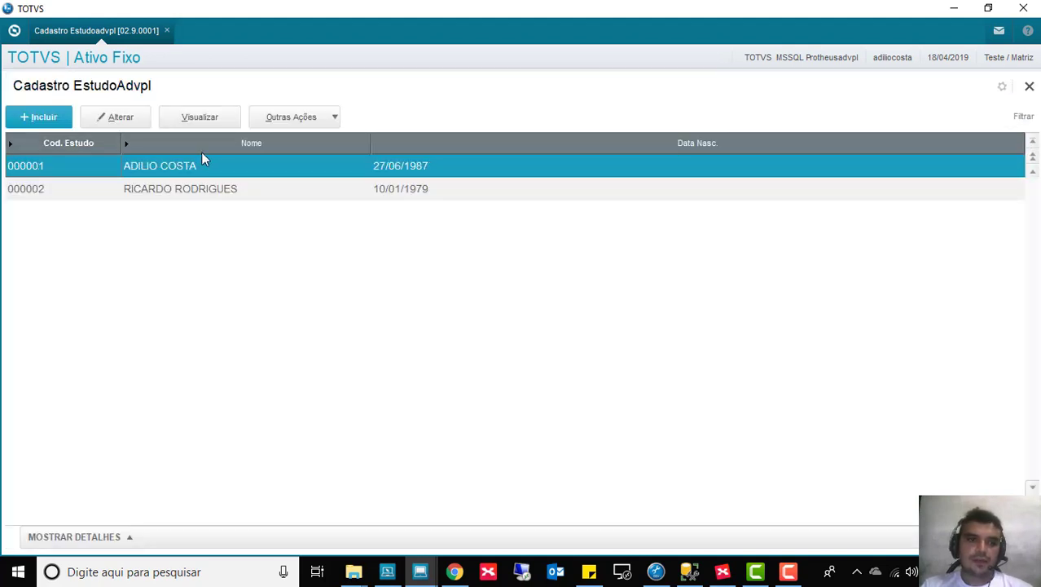
left_click(122, 117)
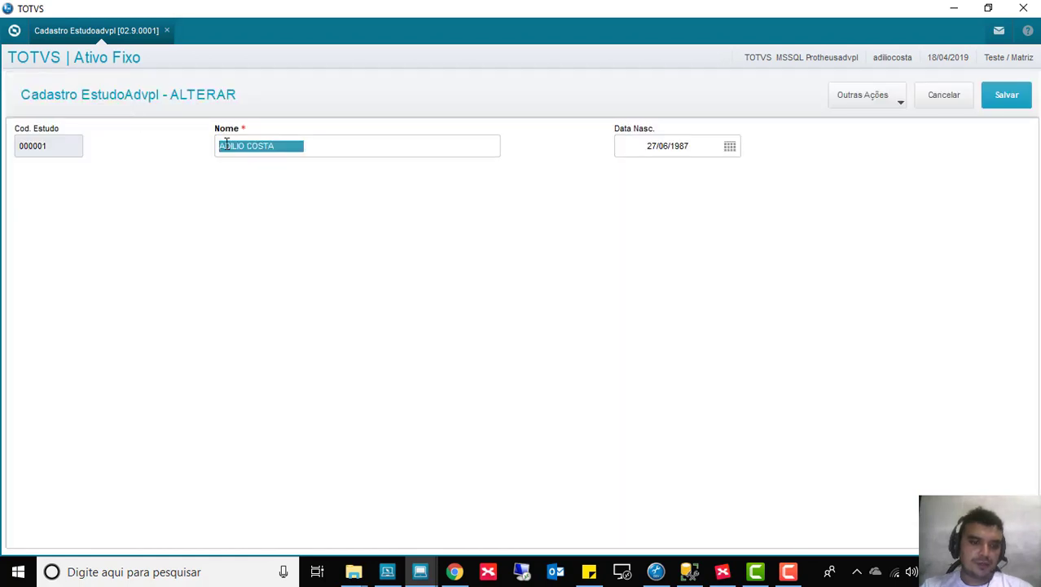
key("F1")
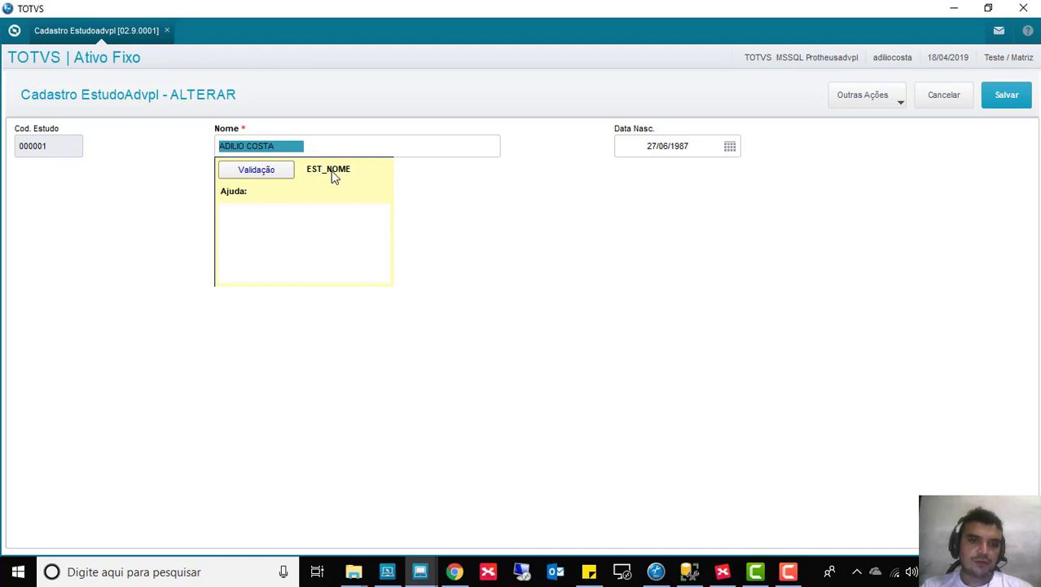
left_click(554, 216)
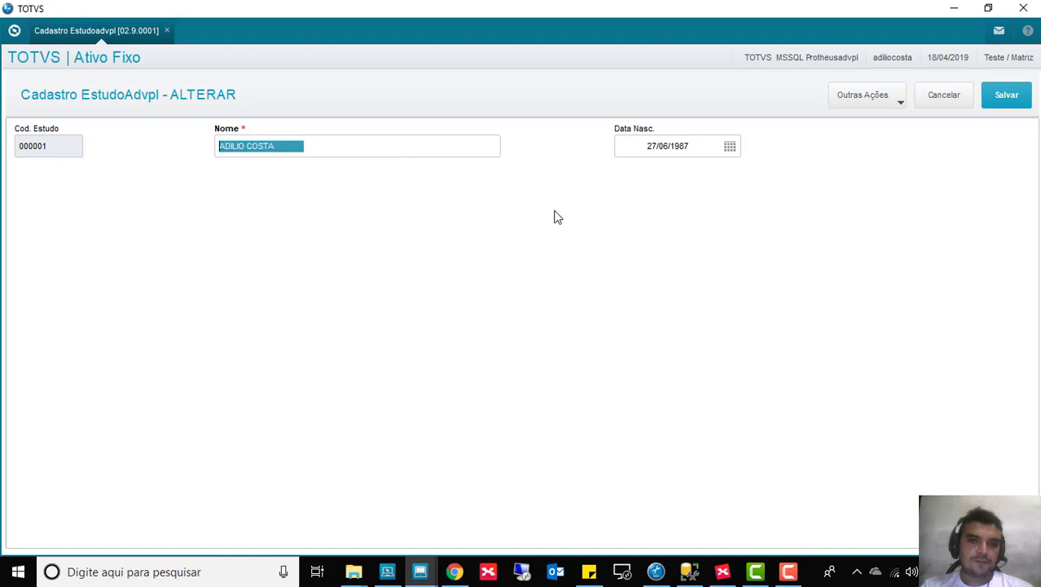
Step: View the Data Nasc field help, return to Nome, then switch to SQL Server Management Studio
left_click(640, 148)
key("F1")
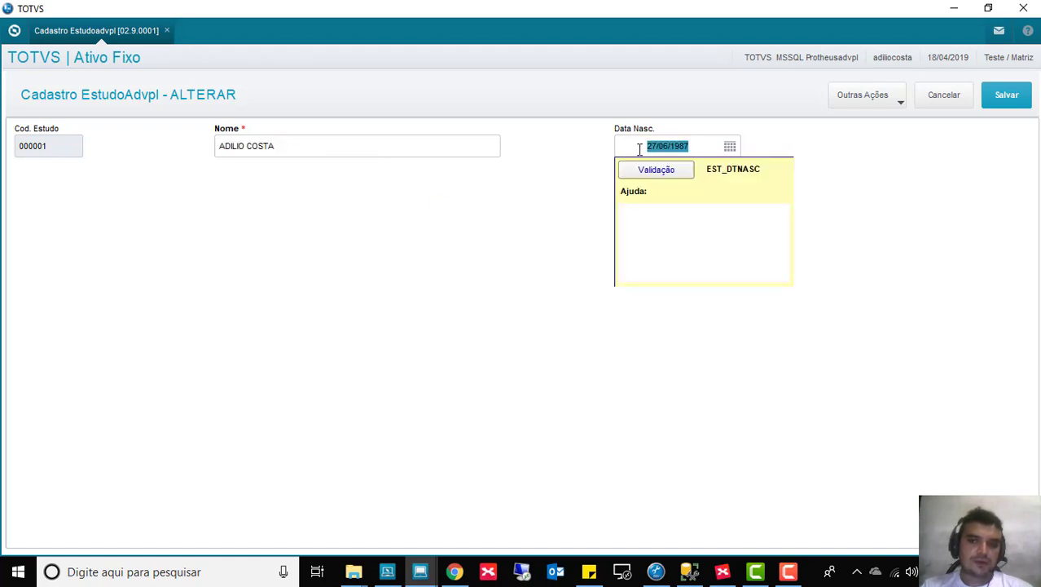
key("Escape")
left_click(298, 146)
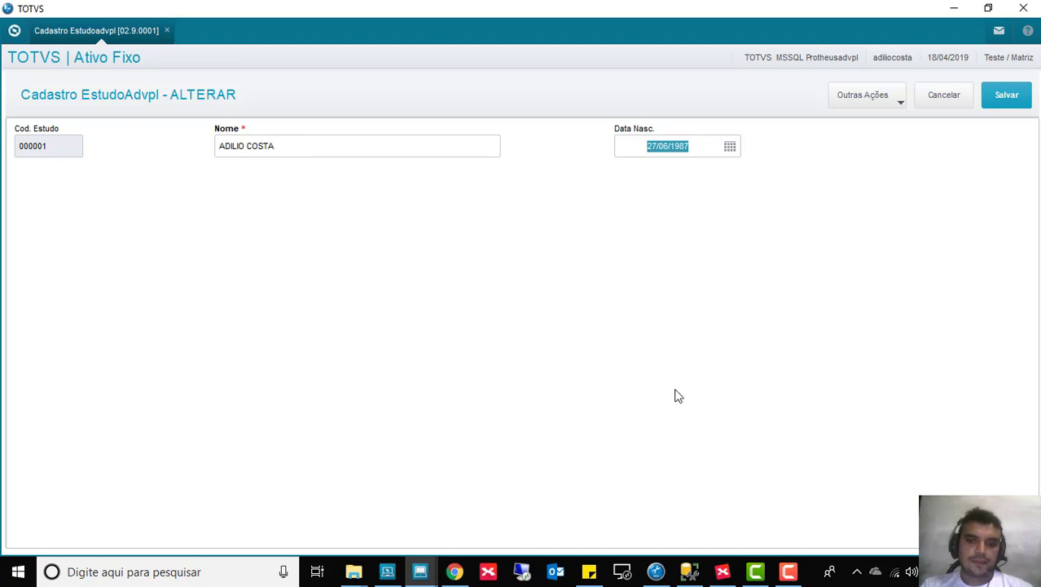
left_click(689, 571)
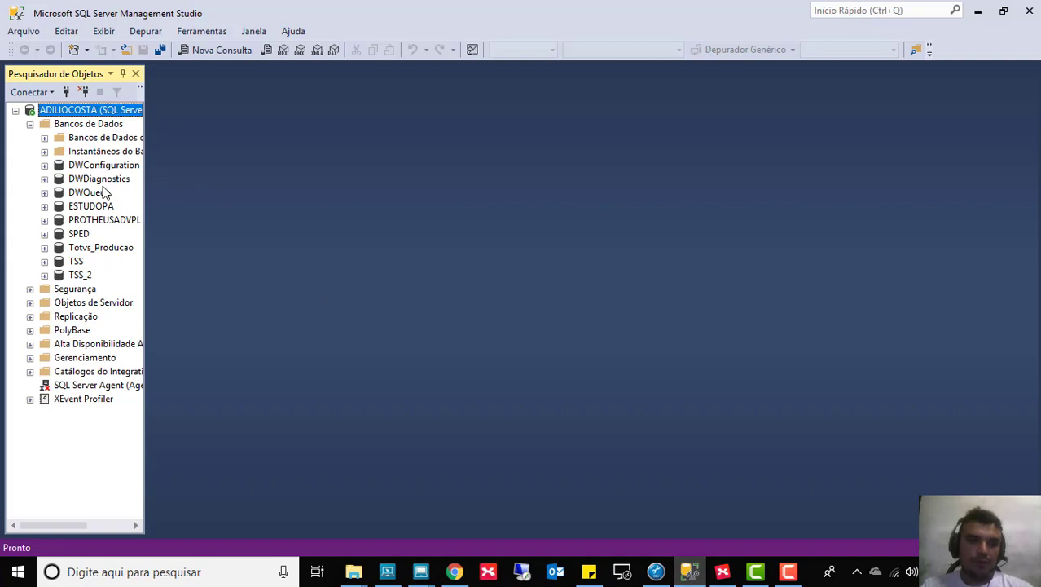
Step: Expand PROTHEUSADVPL, briefly revisit Protheus, then open the database list for a new query
left_click(44, 220)
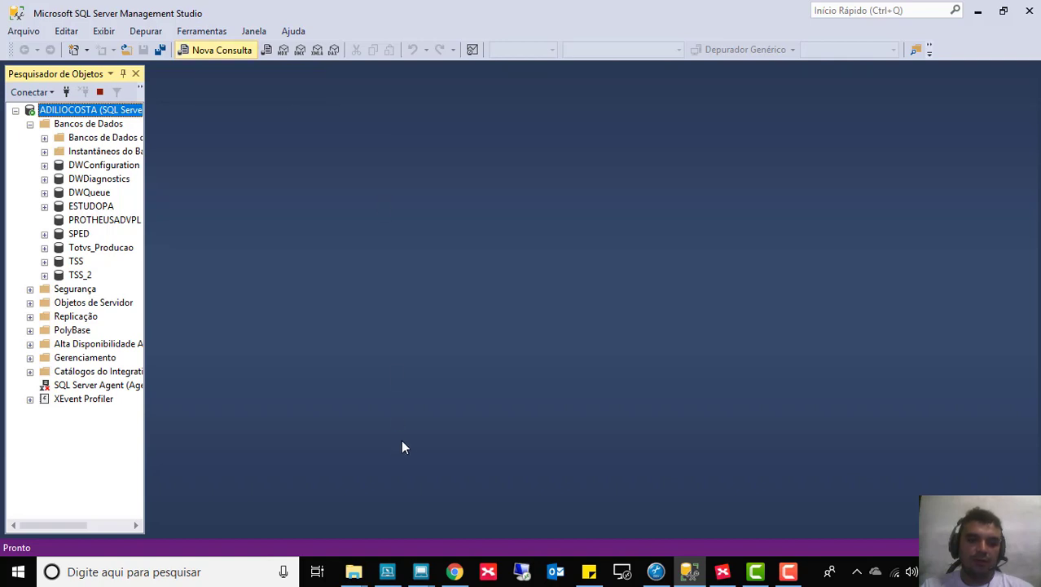
mouse_move(424, 573)
left_click(472, 503)
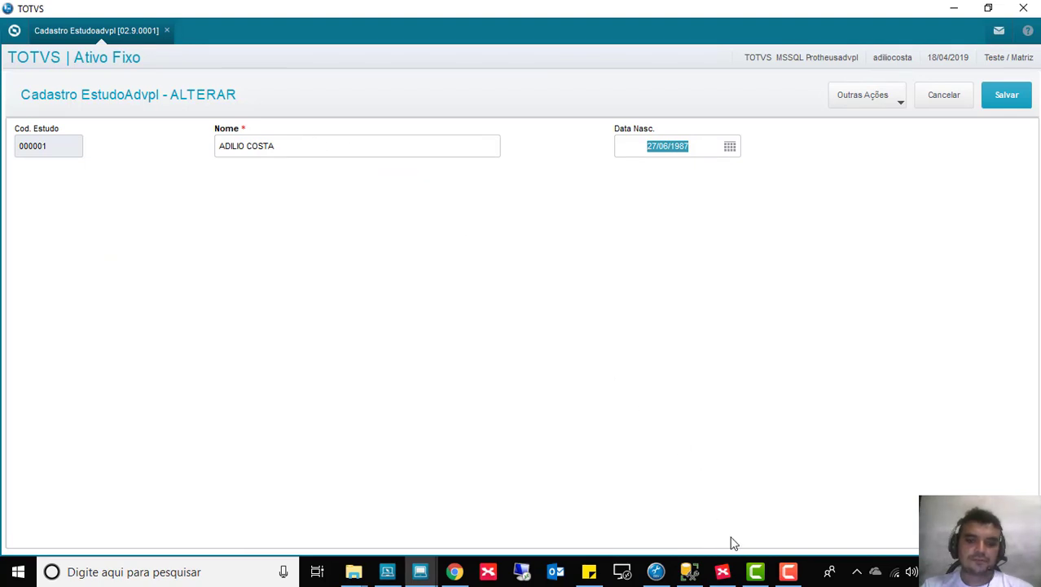
left_click(689, 571)
left_click(175, 68)
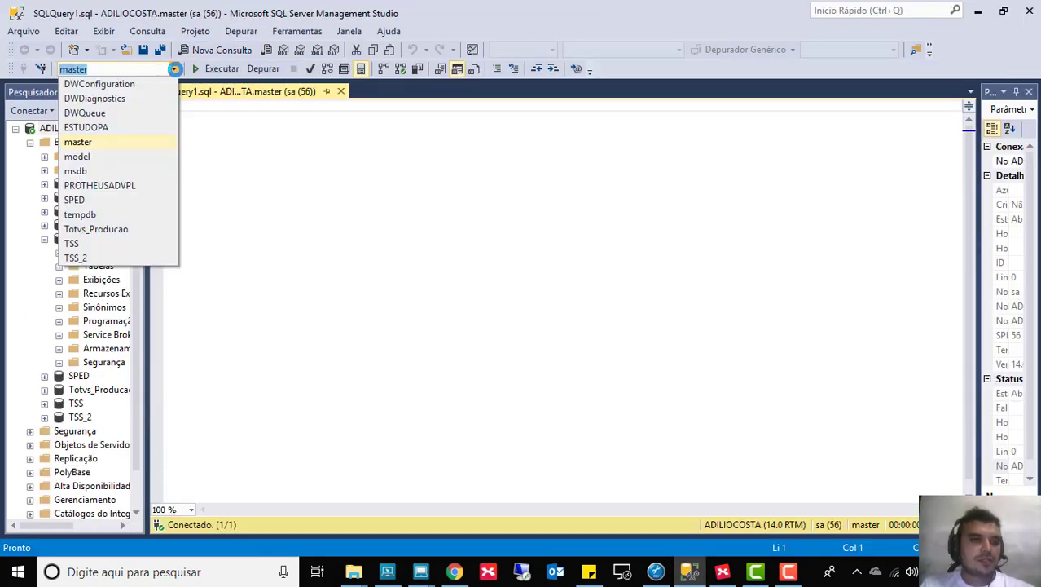
Step: Run SELECT * FROM EST990 against the PROTHEUSADVPL database
left_click(113, 188)
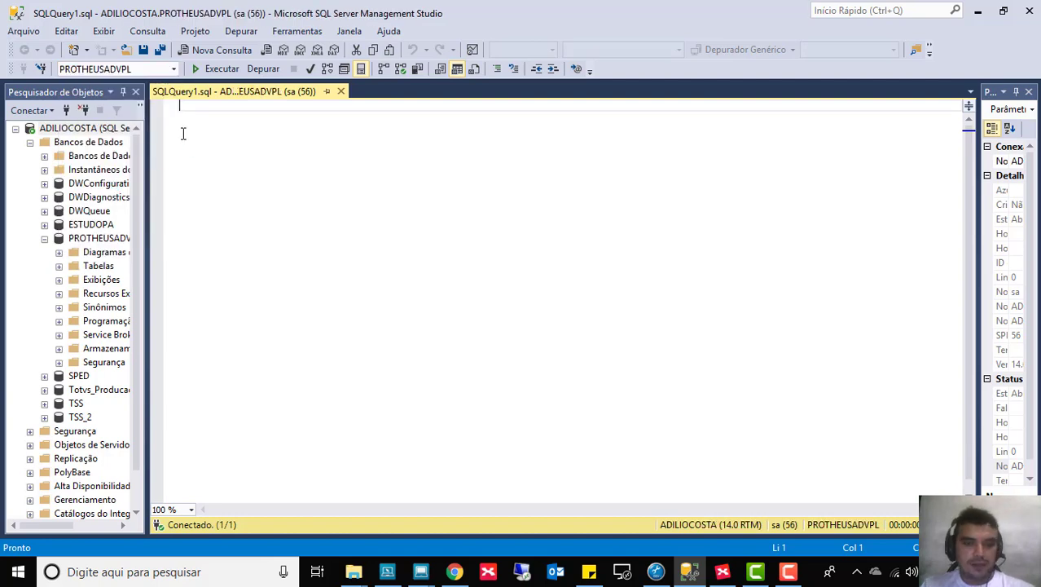
type("SELECT *")
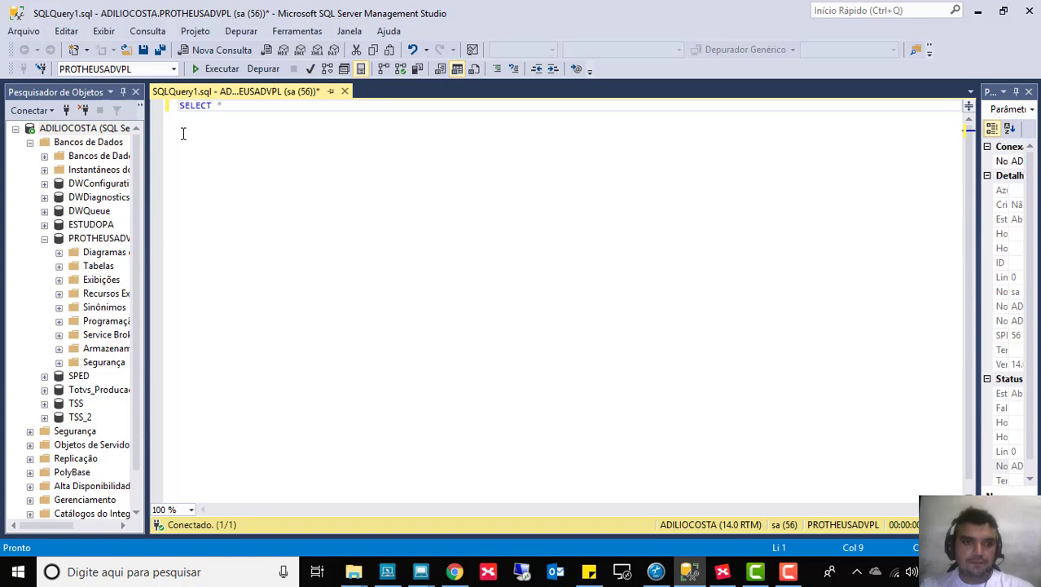
type(" FROM EST990")
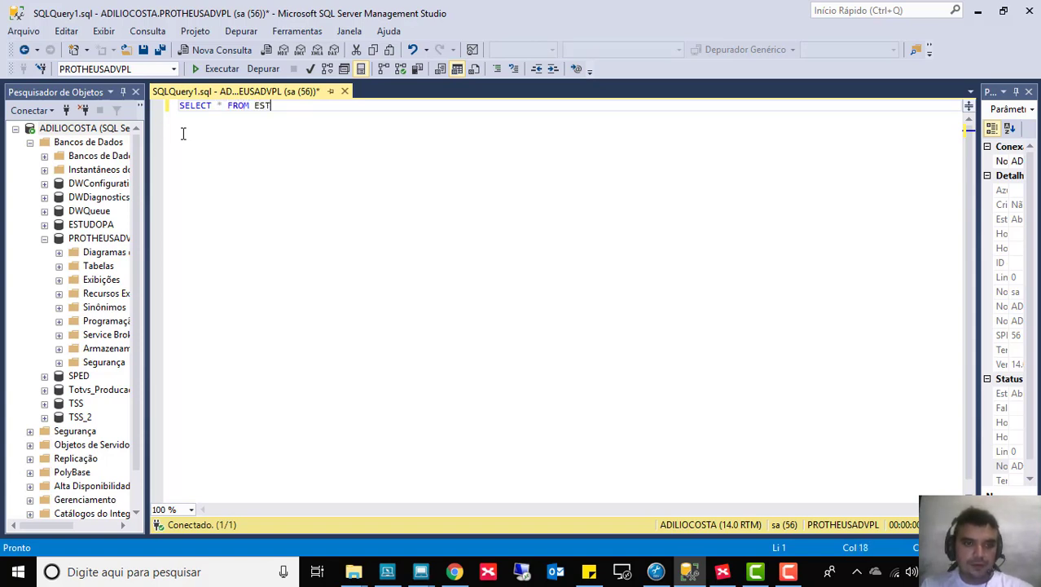
left_click(184, 134)
key("F5")
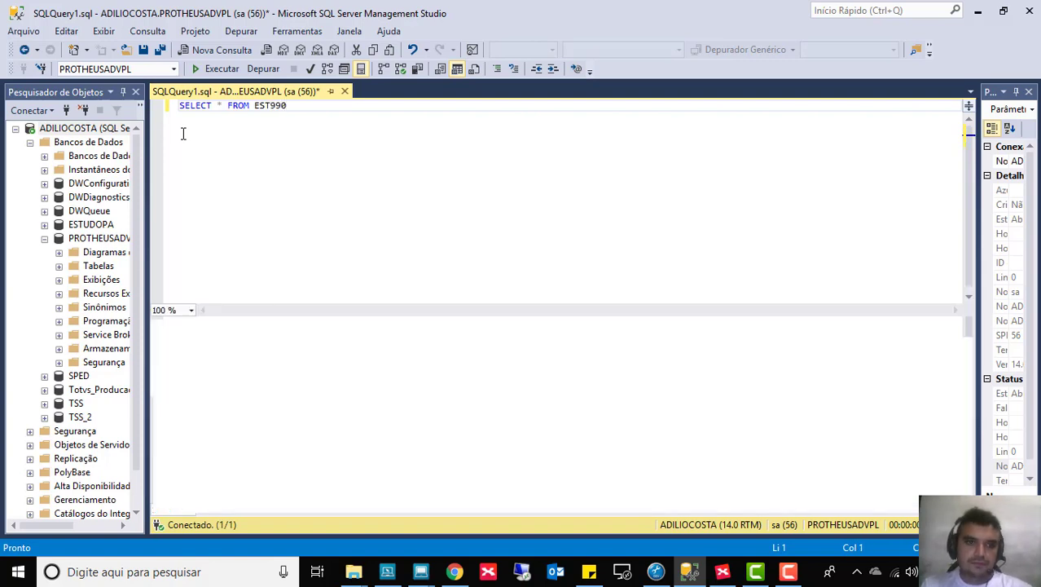